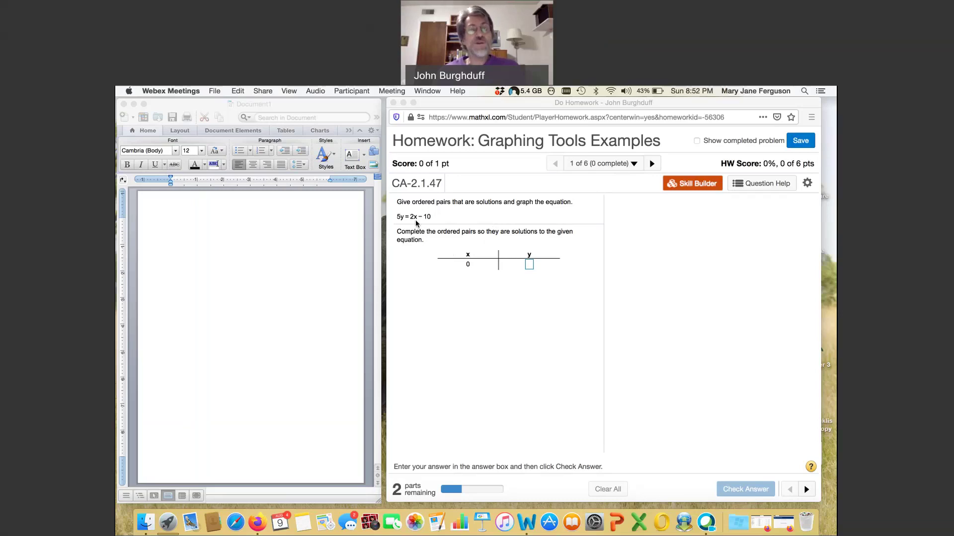
Write 5y = -10 in the Word notes at 22 pt font size
click(178, 231)
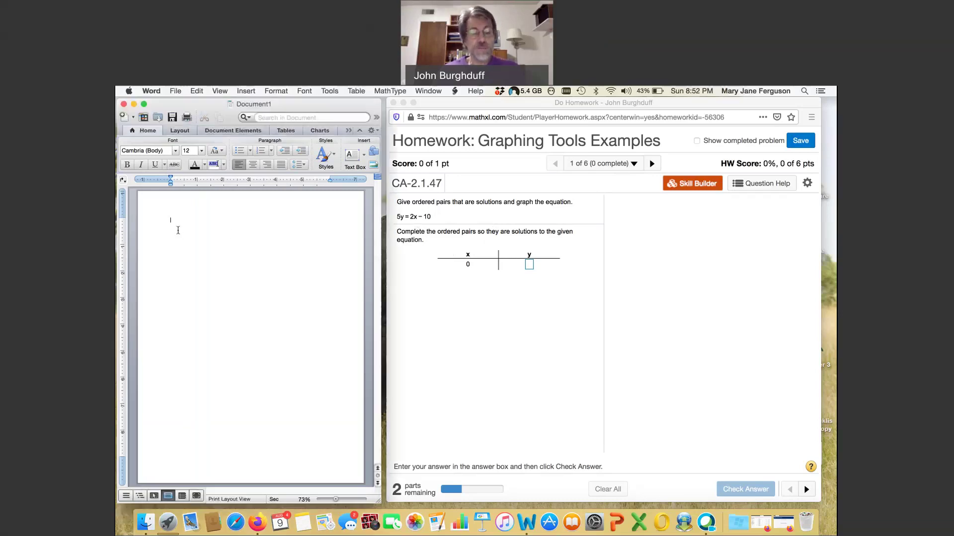
click(202, 151)
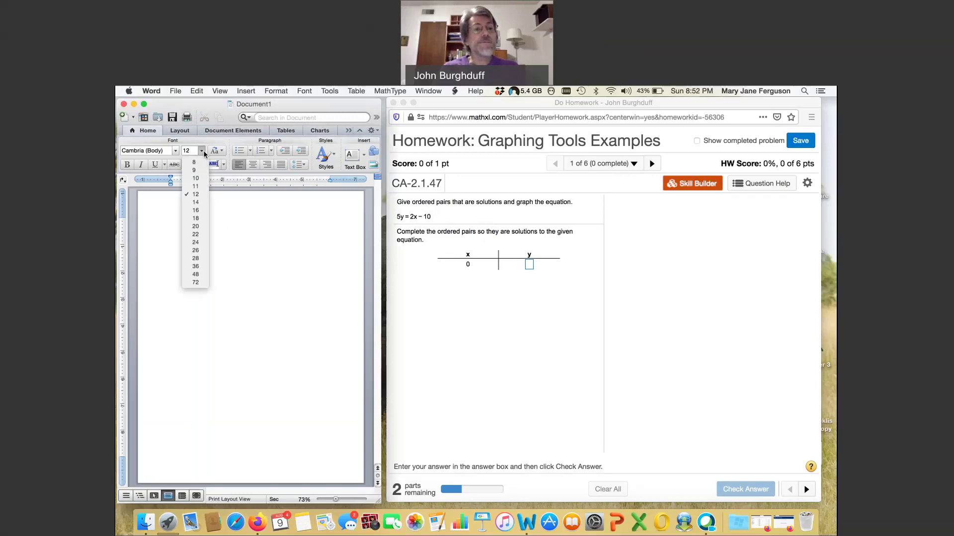
click(196, 234)
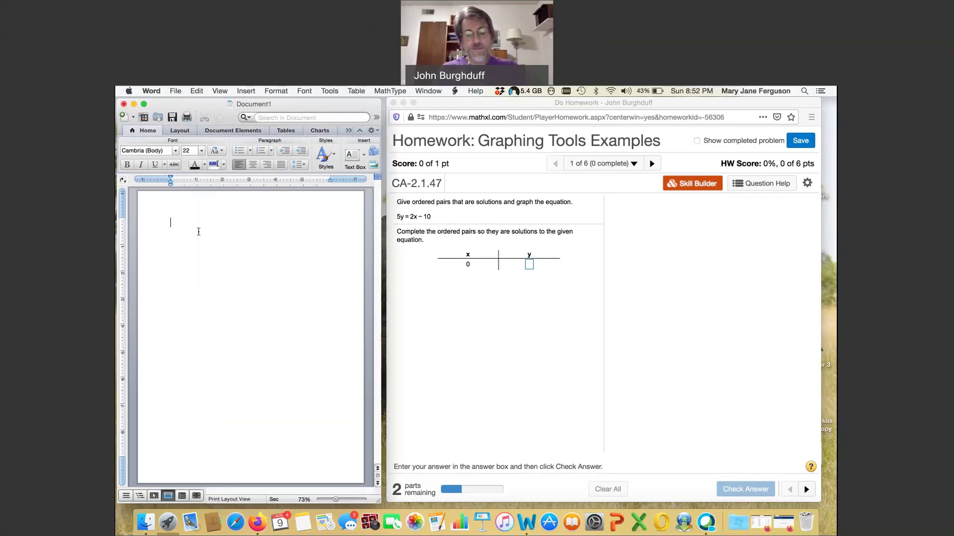
text(5y)
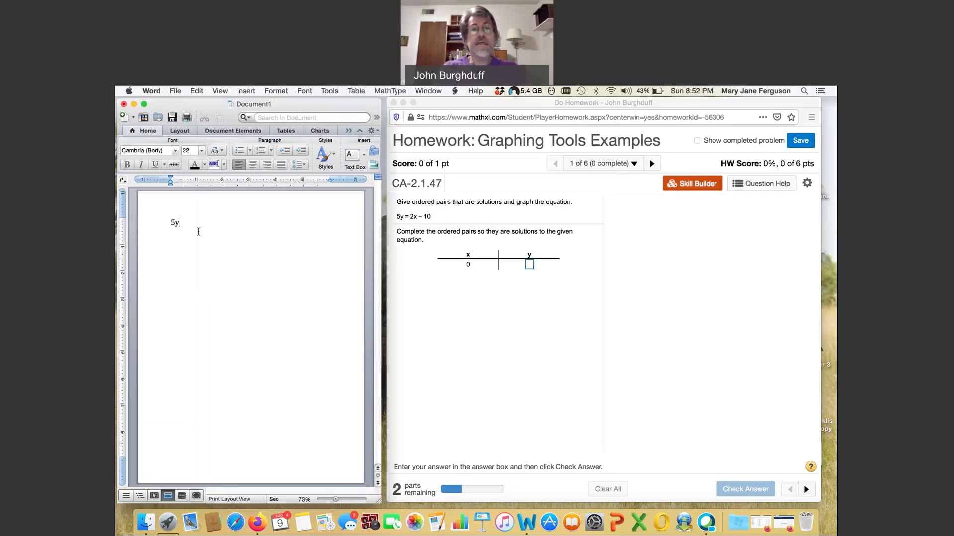
text( = -10)
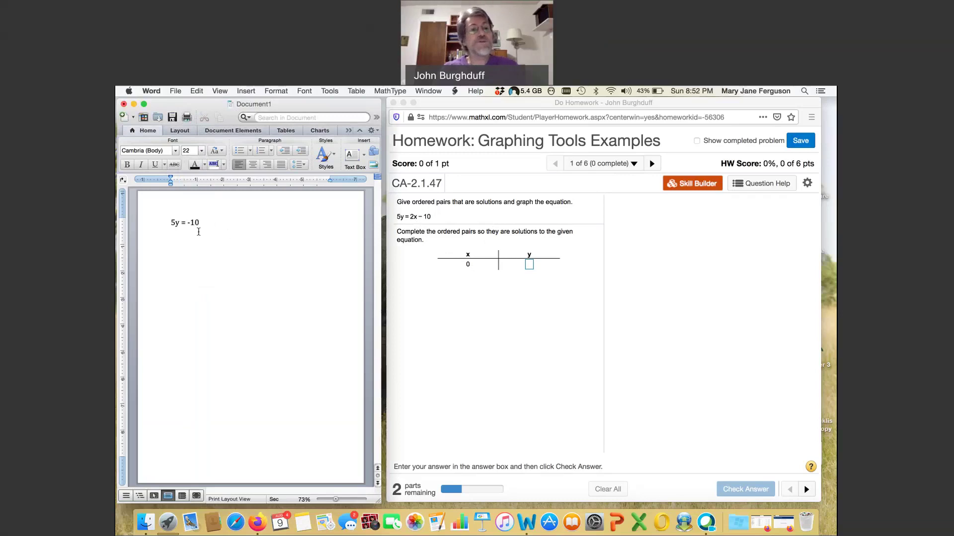
Enter y = -2 for x = 0 in the homework table and get it checked correct
click(530, 266)
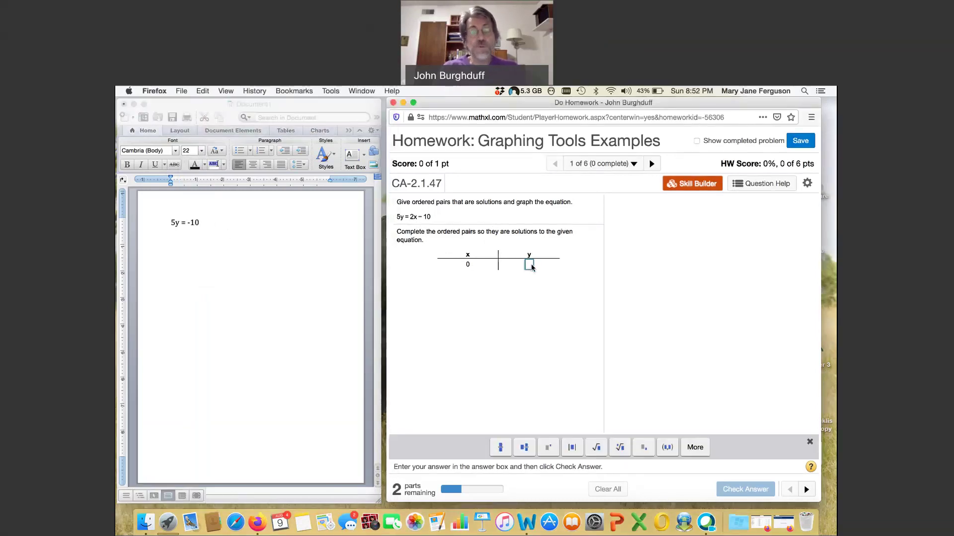
text(-2)
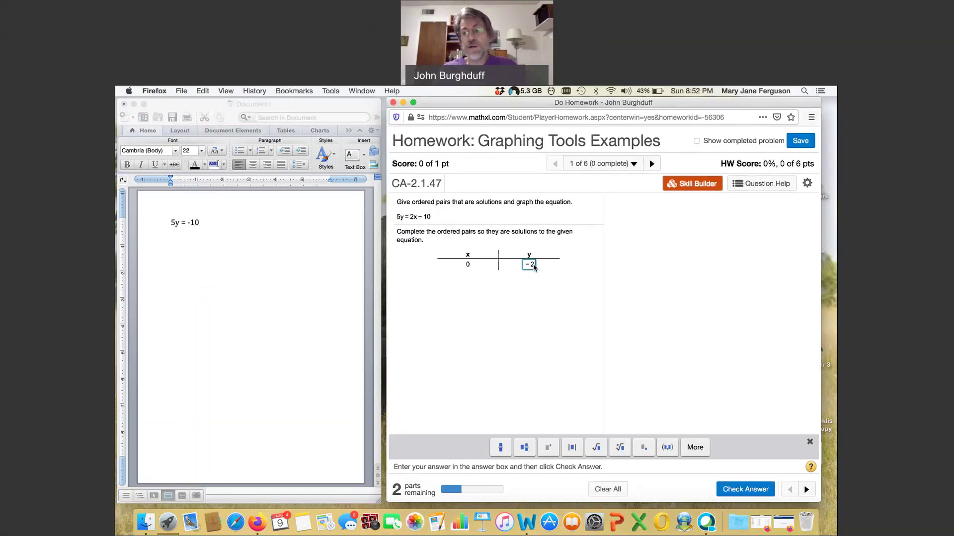
click(734, 491)
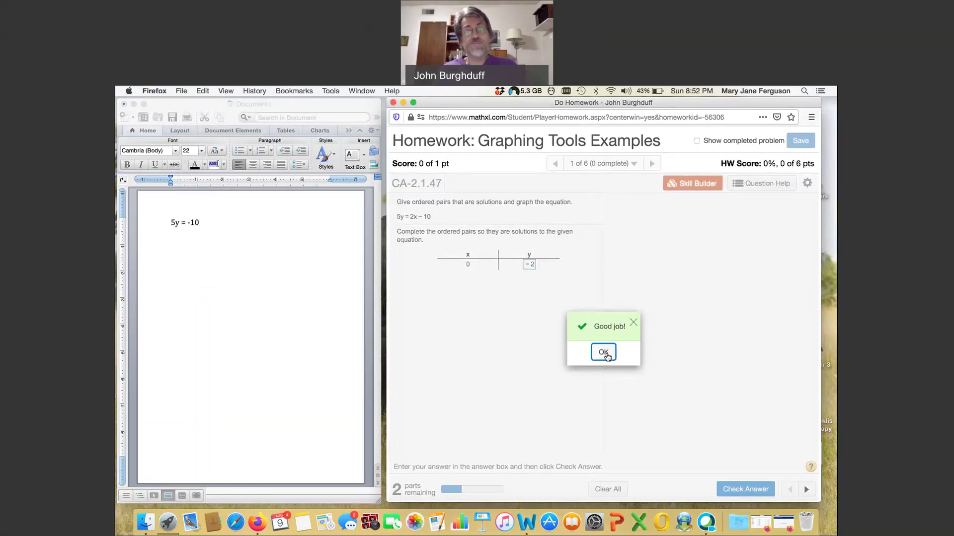
click(604, 353)
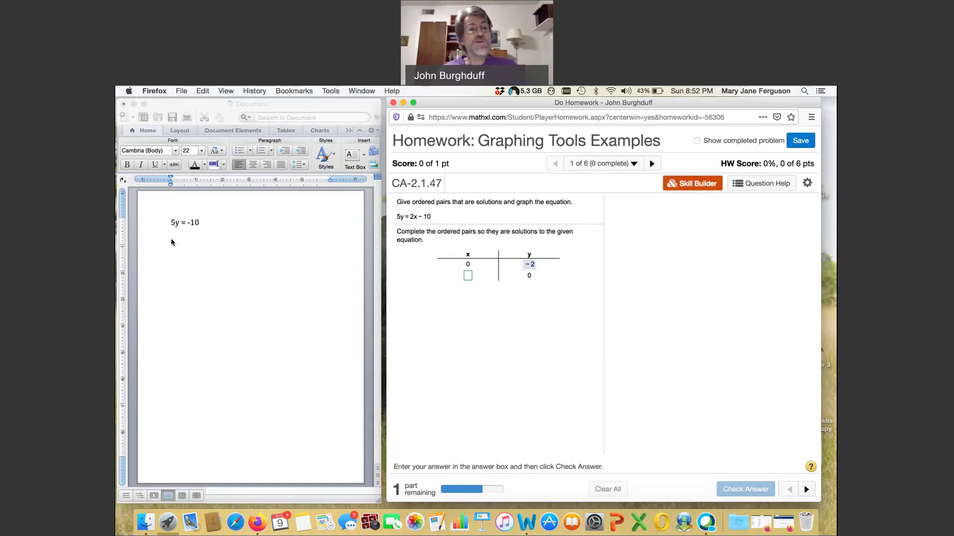
Add the working lines 0=2x - 10 and 10 = 2x to the Word notes
click(186, 236)
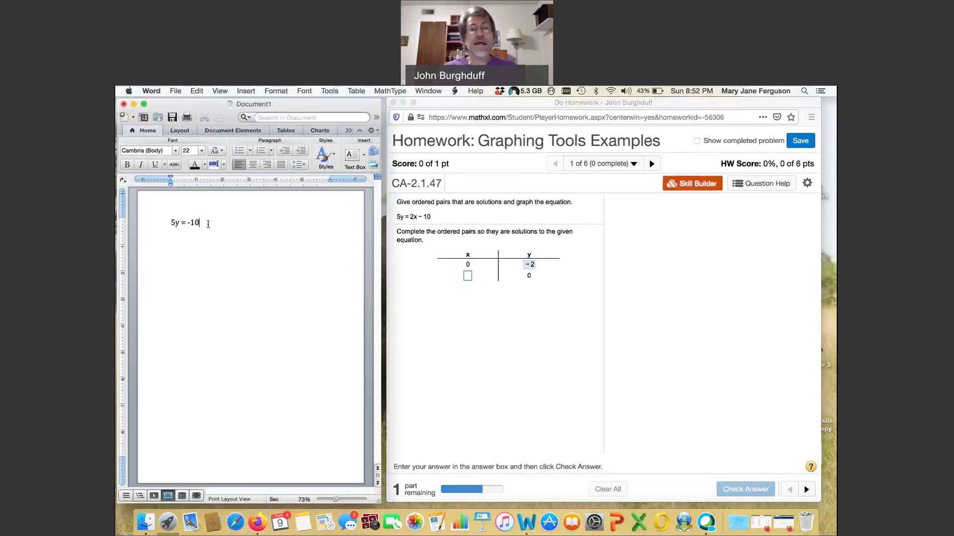
text(0=)
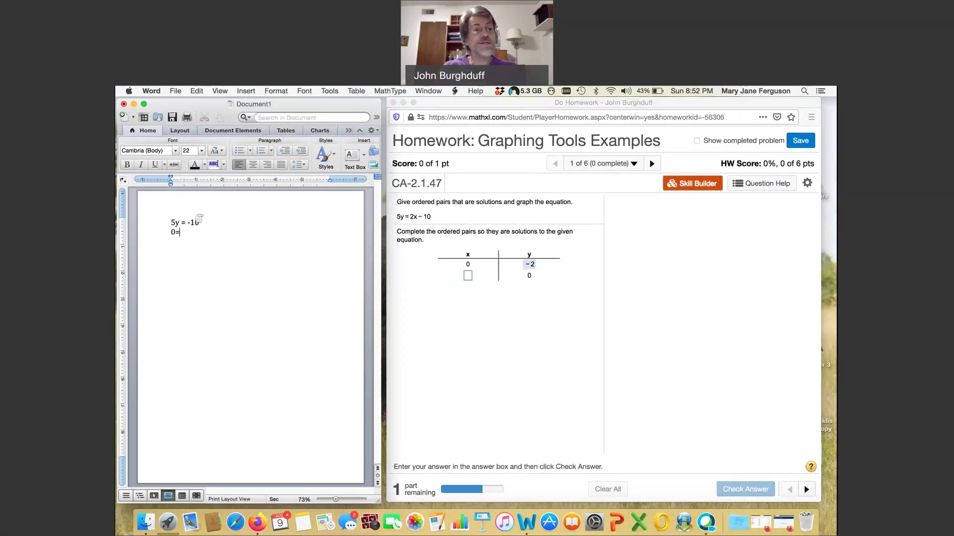
text(2x)
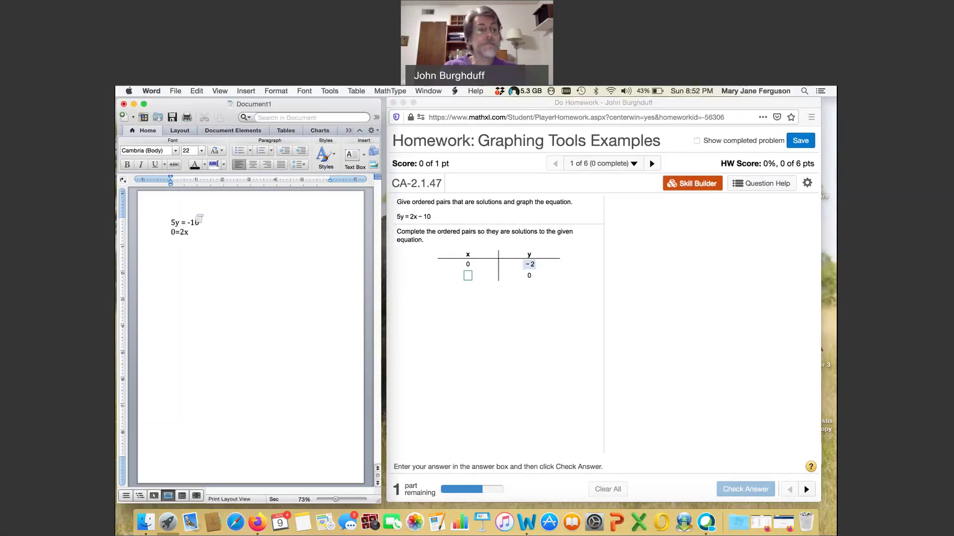
text( - 10)
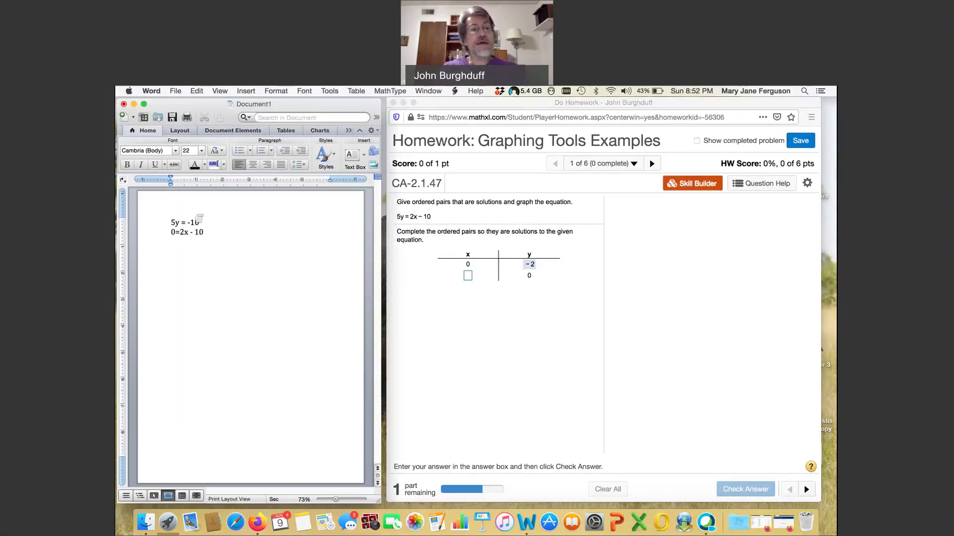
key(Return)
text(10)
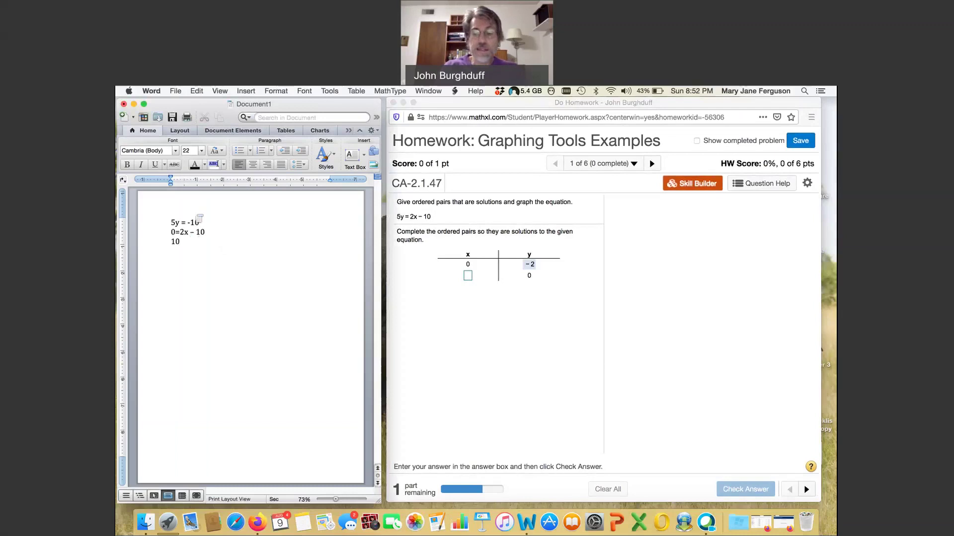
text( = 2x)
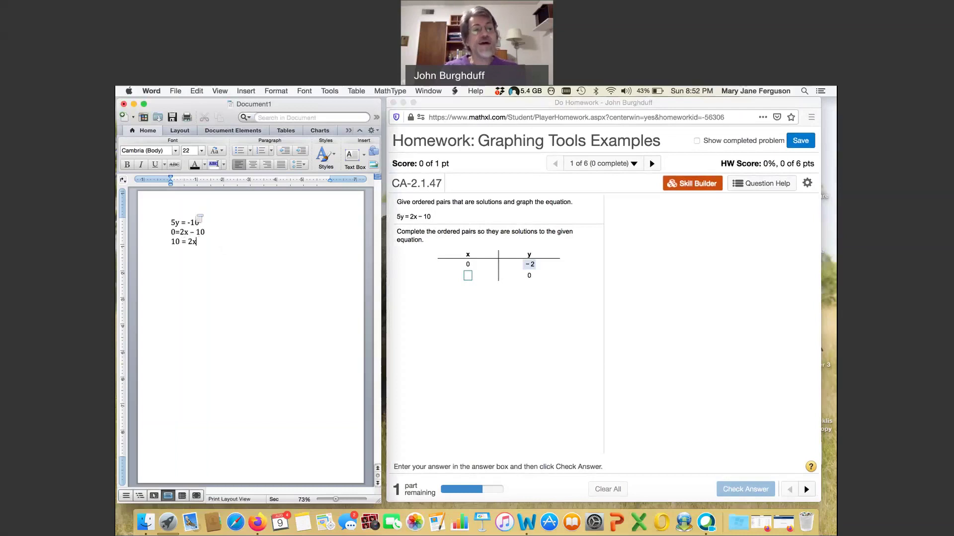
Enter x = 5 for y = 0 and get it checked correct
click(467, 276)
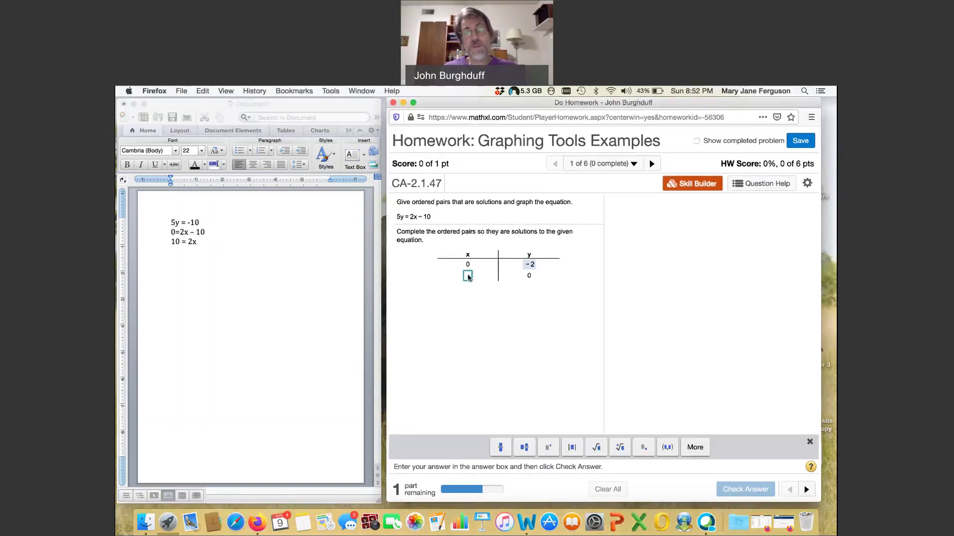
text(5)
click(730, 491)
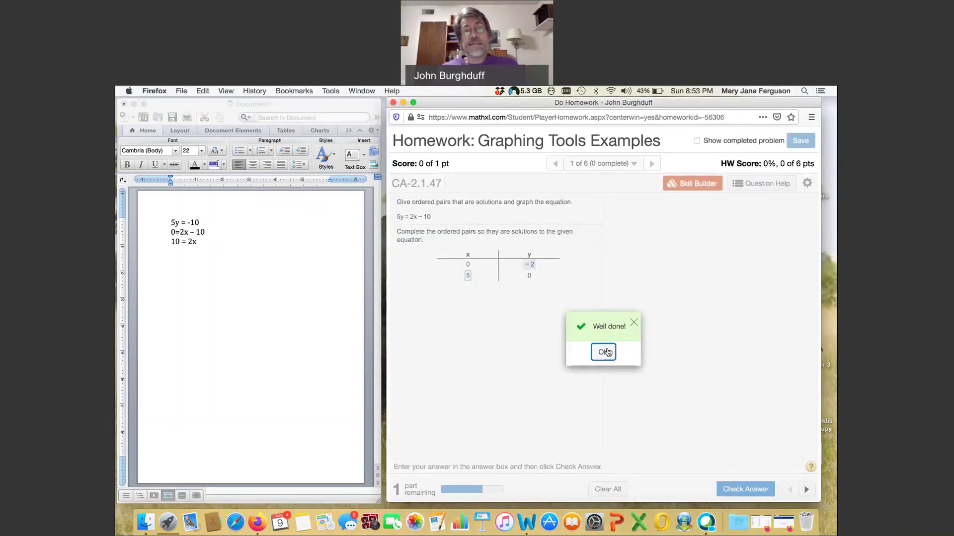
click(603, 352)
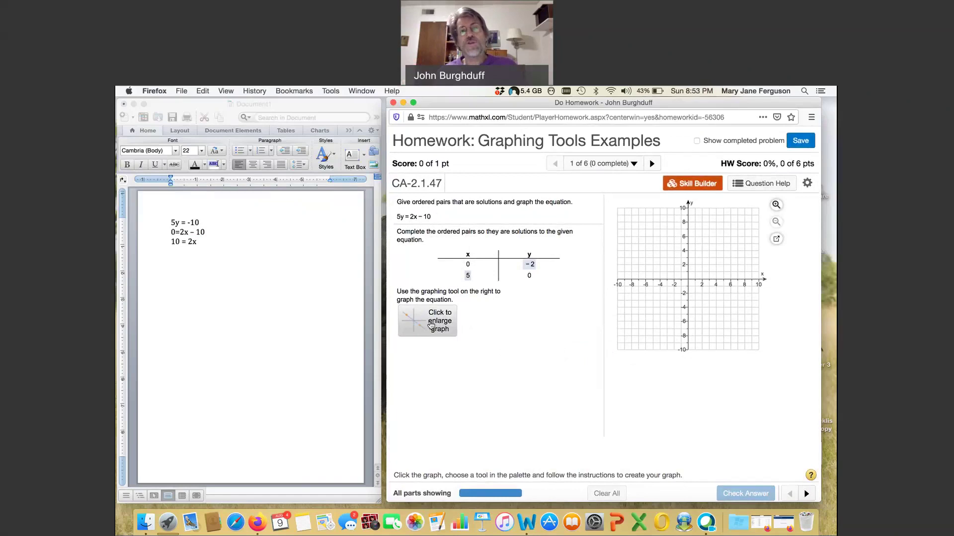
Enlarge the graph to bring up the empty −10 to 10 plotting grid
click(430, 325)
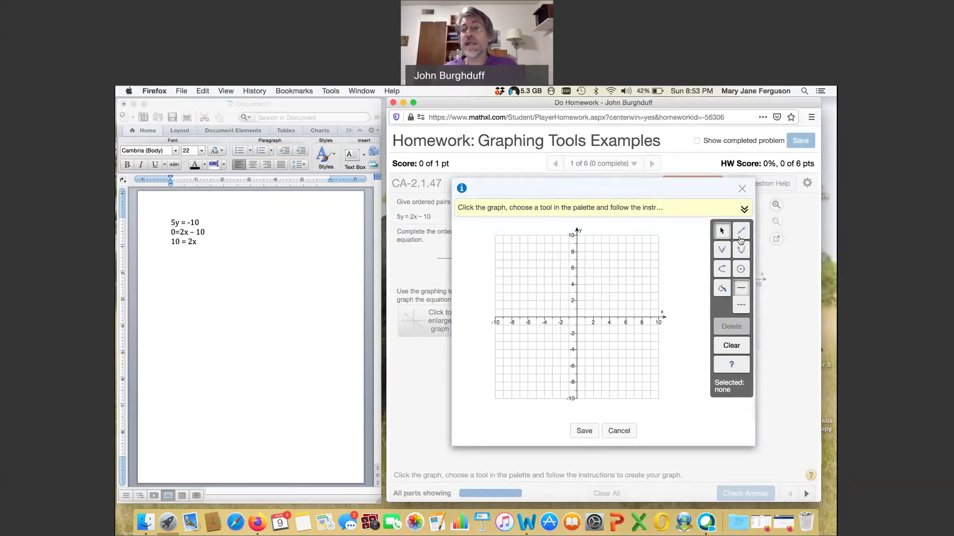
Choose the Line tool and rearrange the windows so the problem stays visible
click(740, 233)
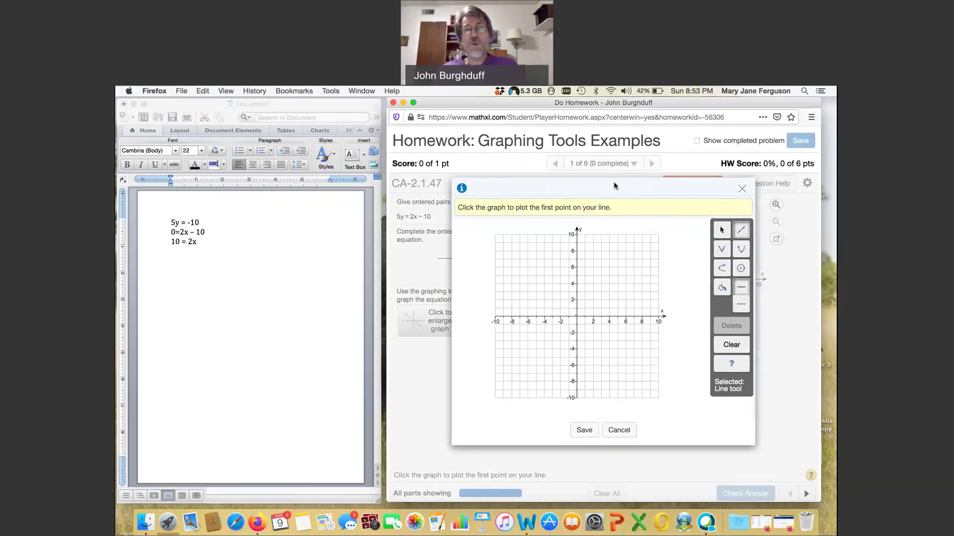
drag(615, 186, 668, 183)
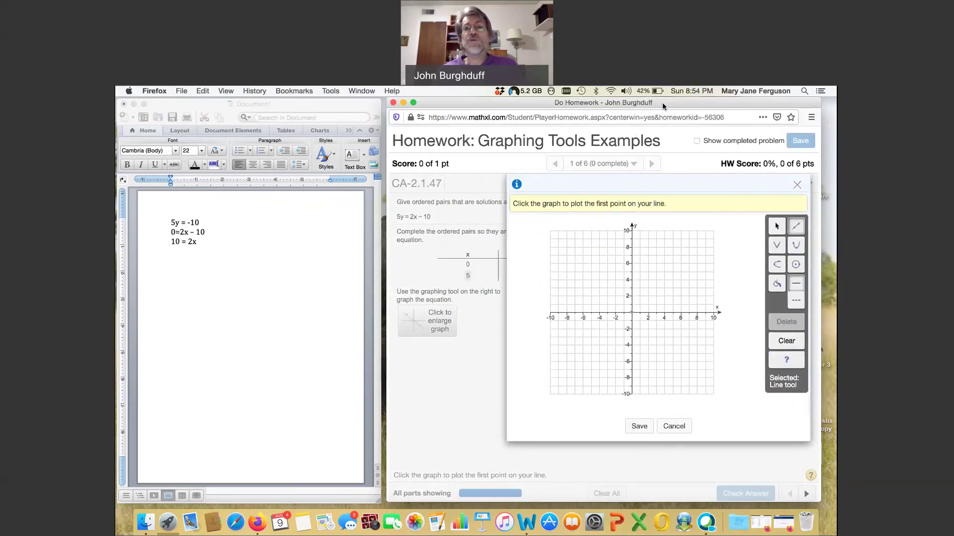
drag(663, 106, 603, 110)
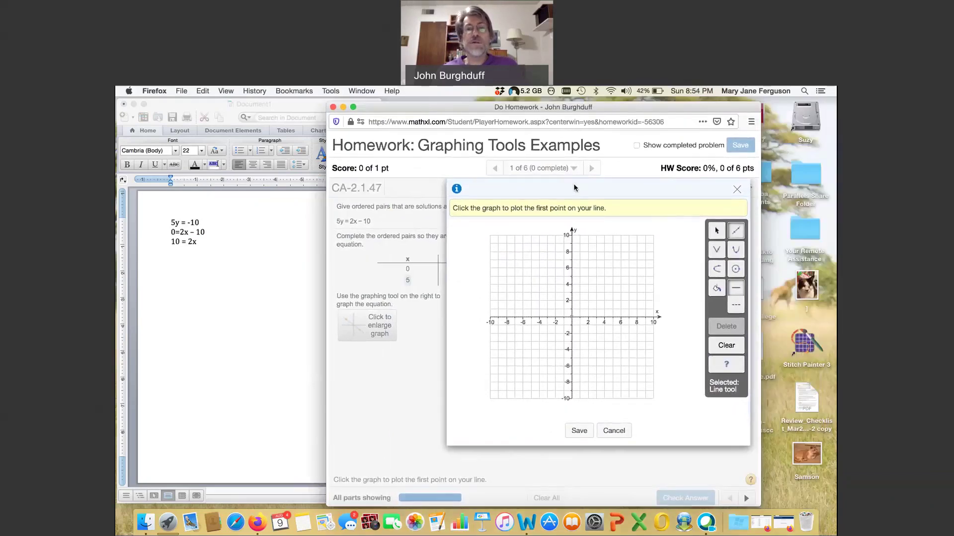
drag(575, 188, 615, 183)
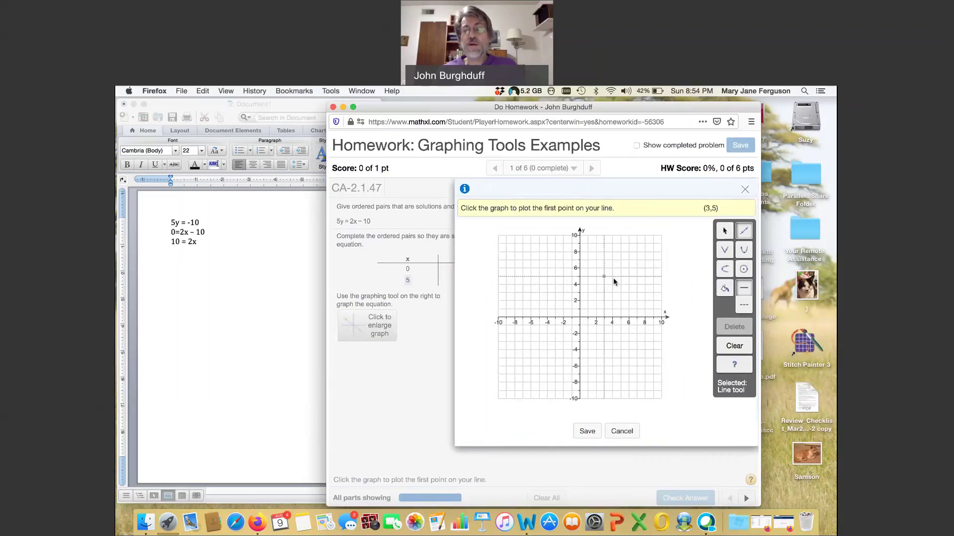
Plot the line through (0, −2) and (5, 0), save it, and check it
click(579, 333)
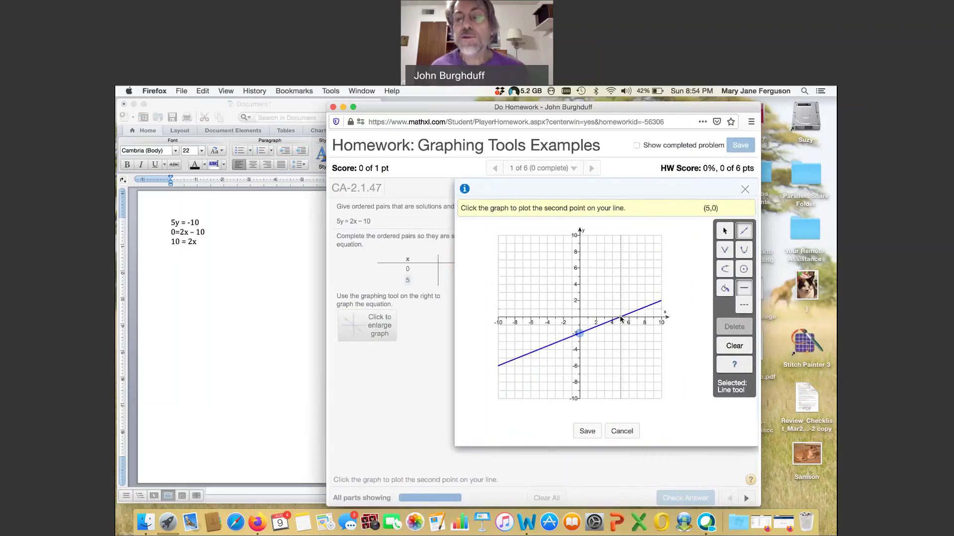
click(620, 318)
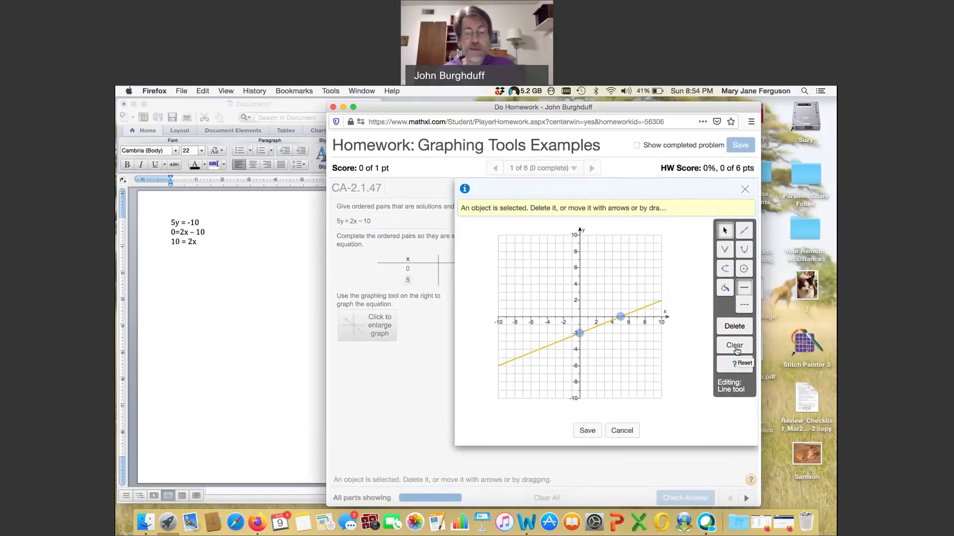
click(587, 431)
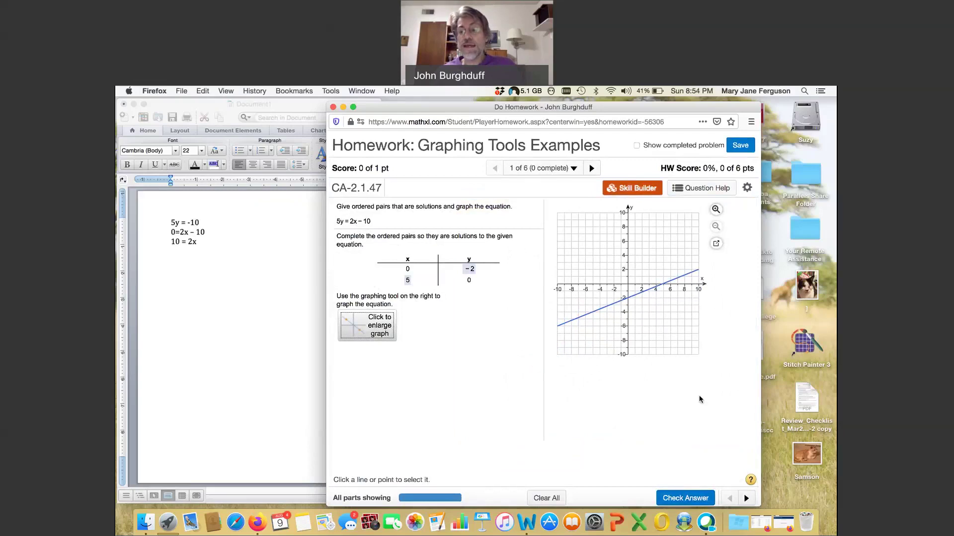
click(682, 500)
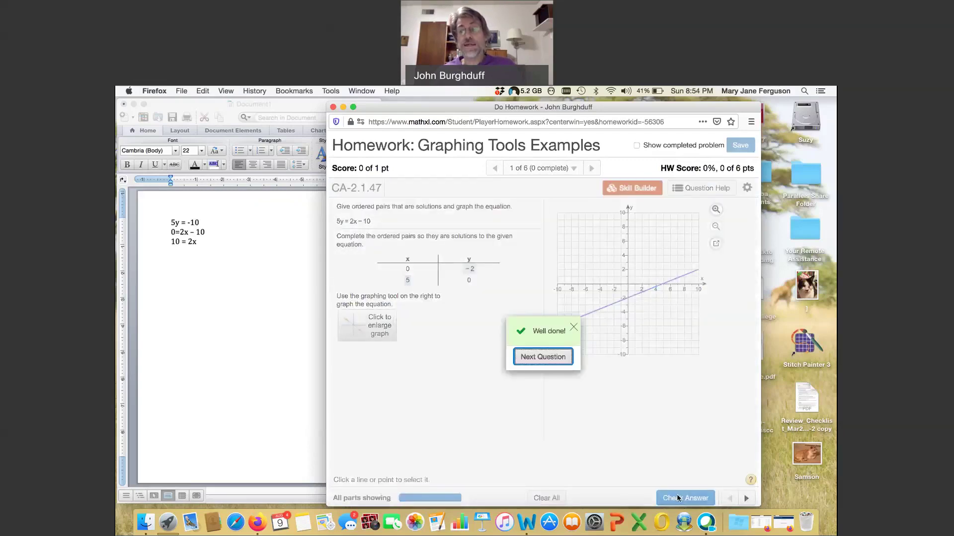
Go to the next question and fill y = 0, −4, 0 for x = −2, 0, 2, checked correct
click(544, 357)
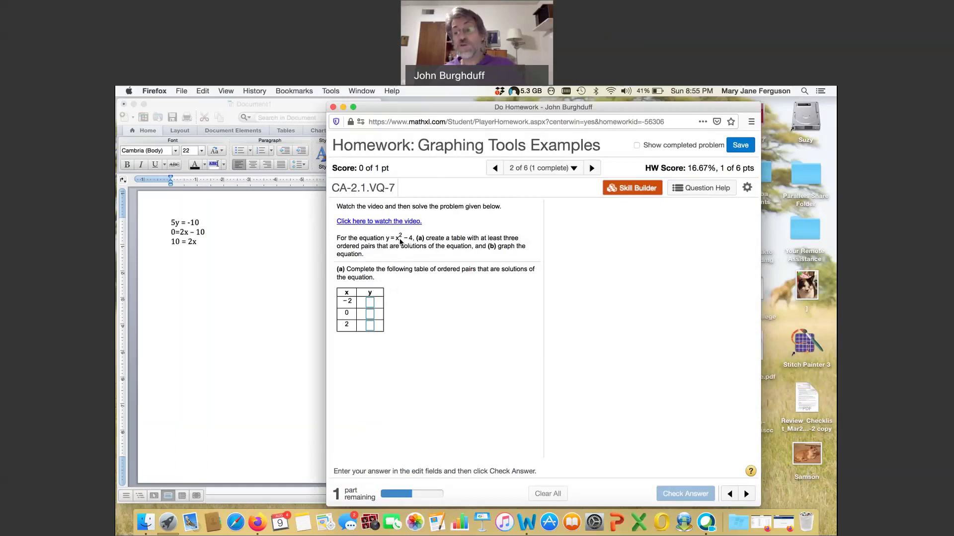
click(370, 303)
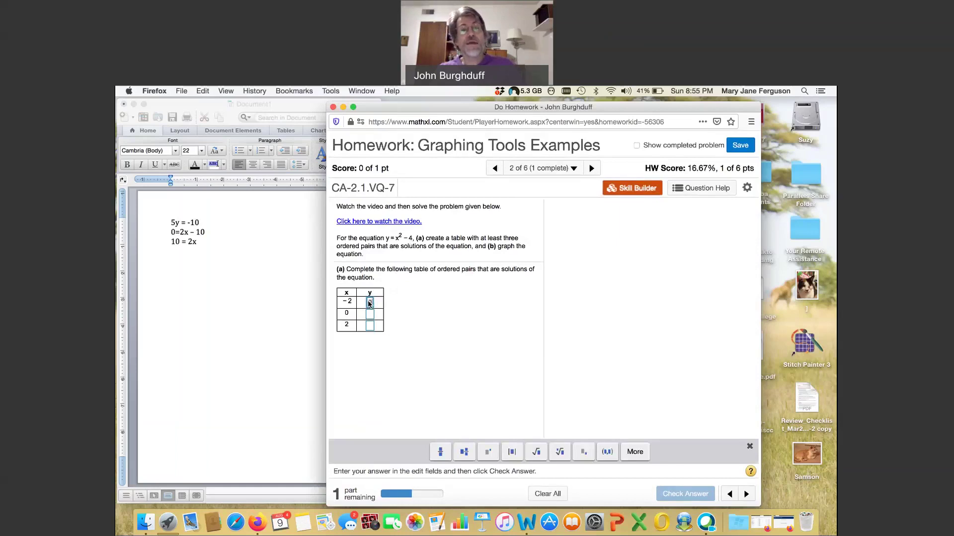
text(0)
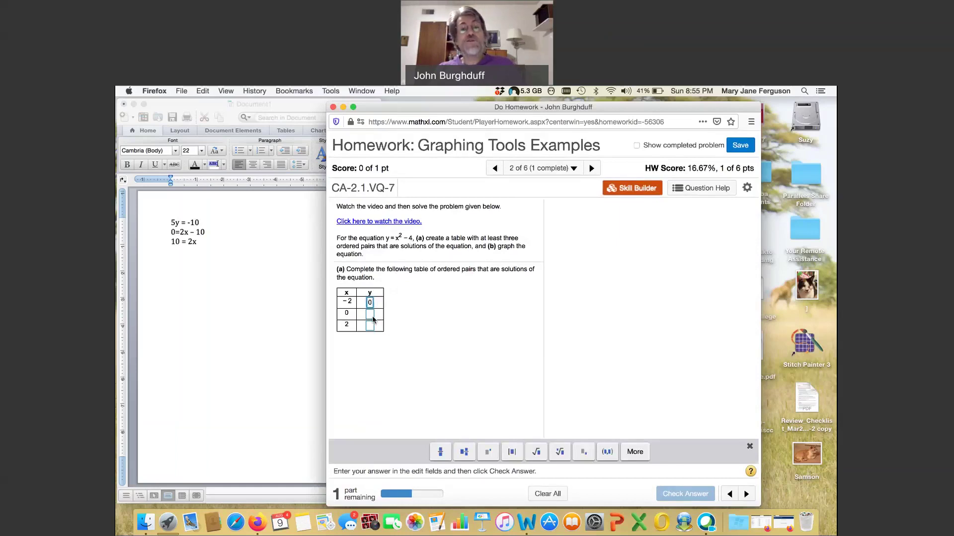
click(370, 315)
text(-4)
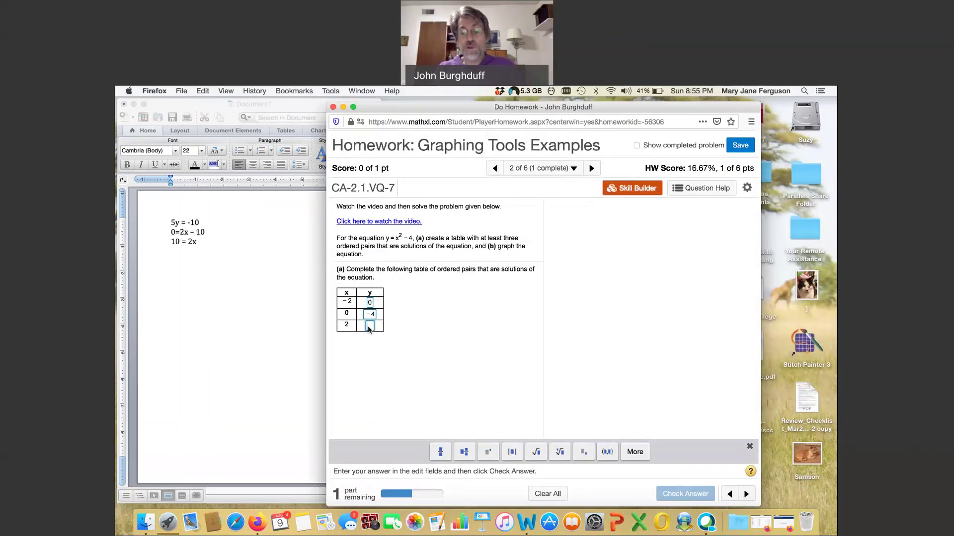
text(0)
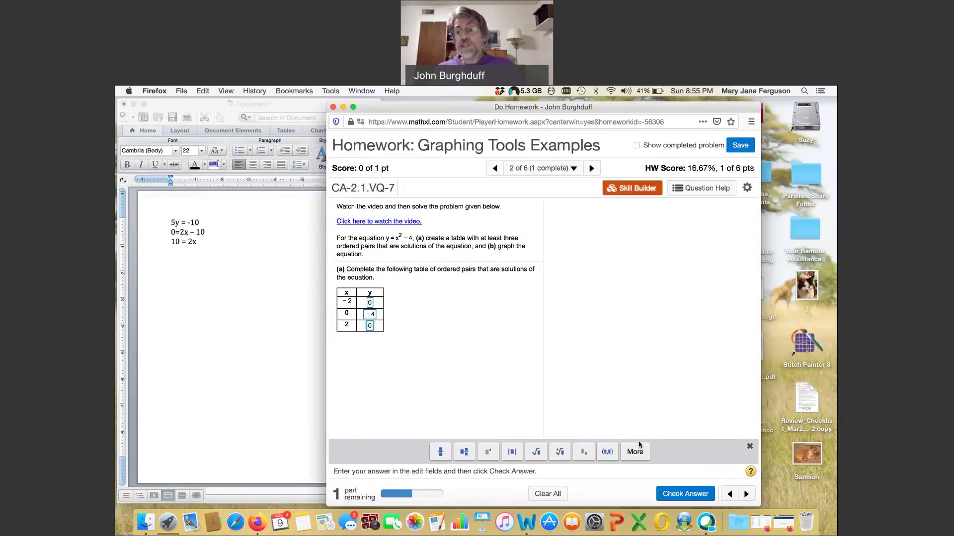
click(684, 496)
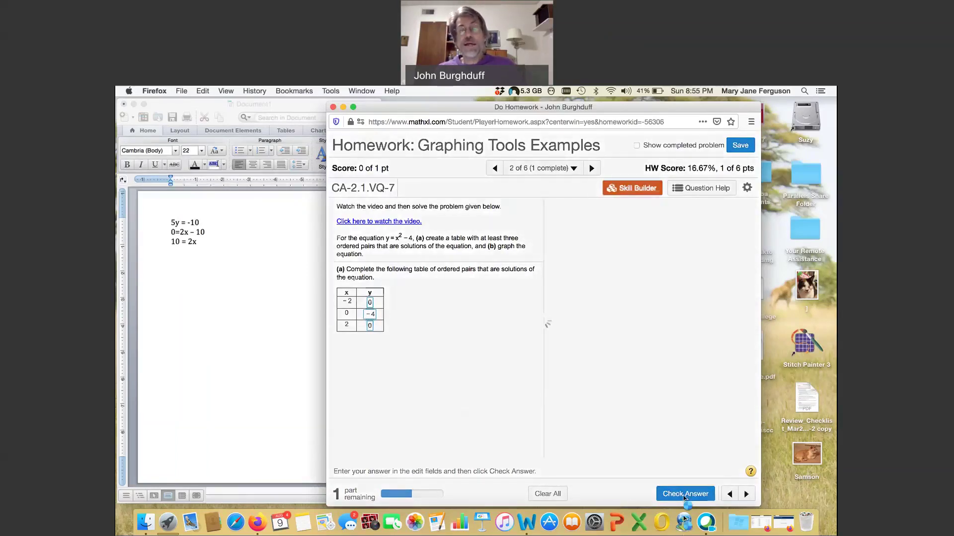
click(544, 356)
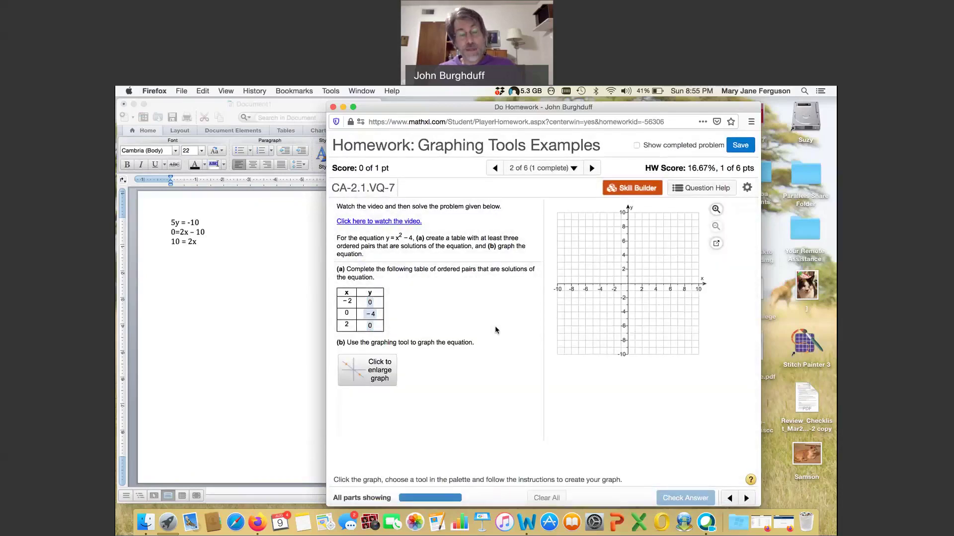
Plot a 3-point parabola through (−2, 0), (0, −4) and (2, 0) on the enlarged graph
click(373, 376)
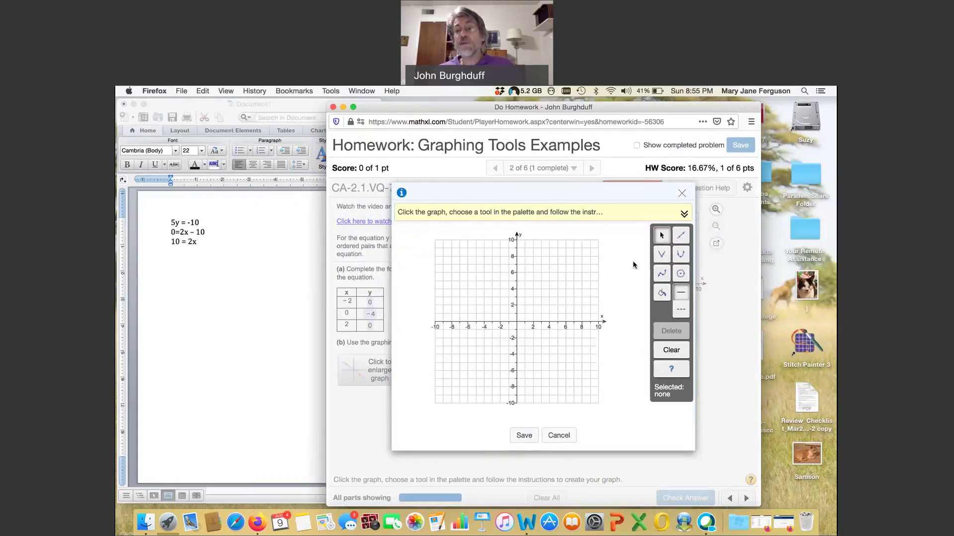
click(681, 254)
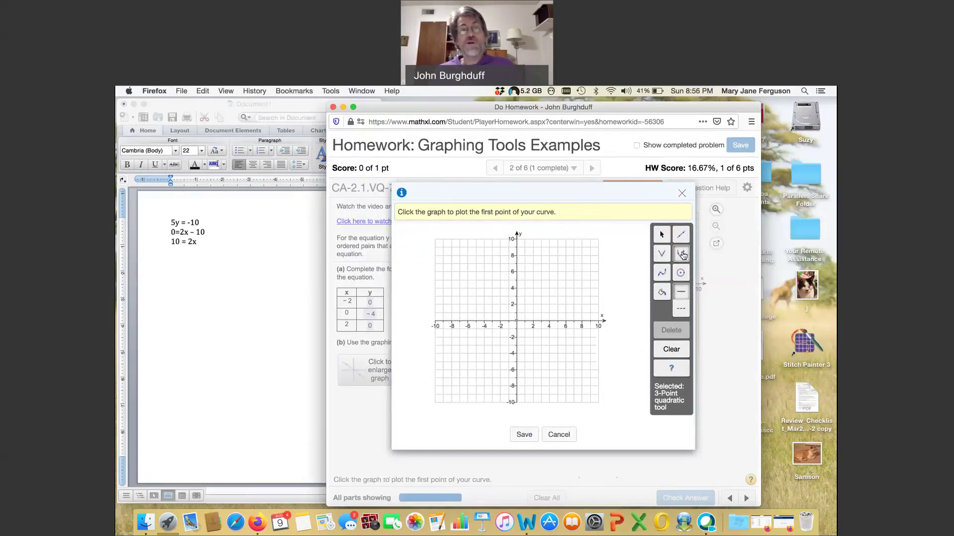
click(501, 323)
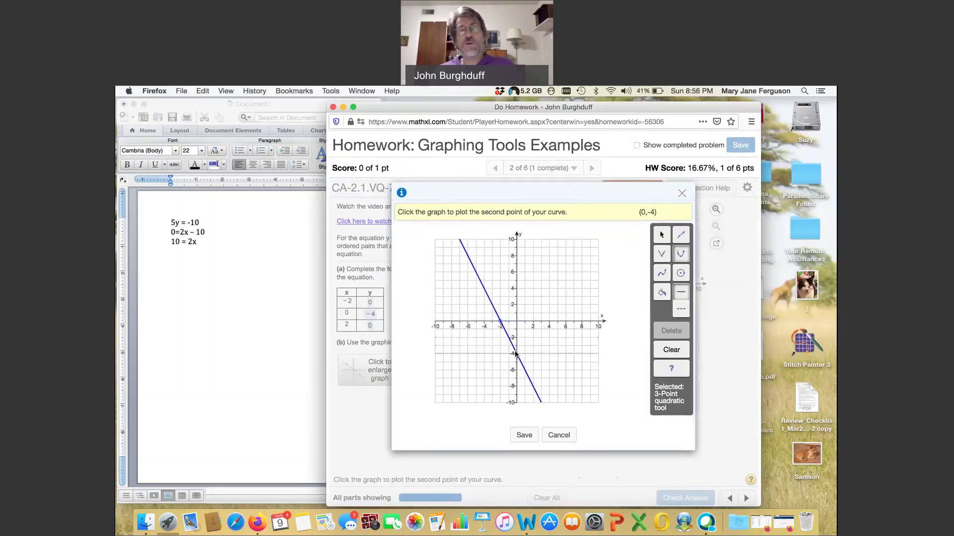
click(515, 354)
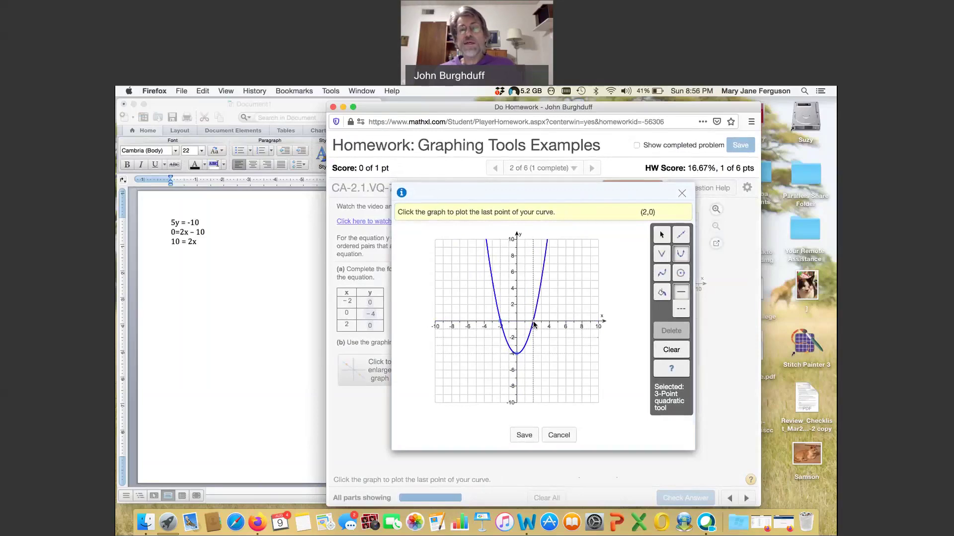
click(534, 323)
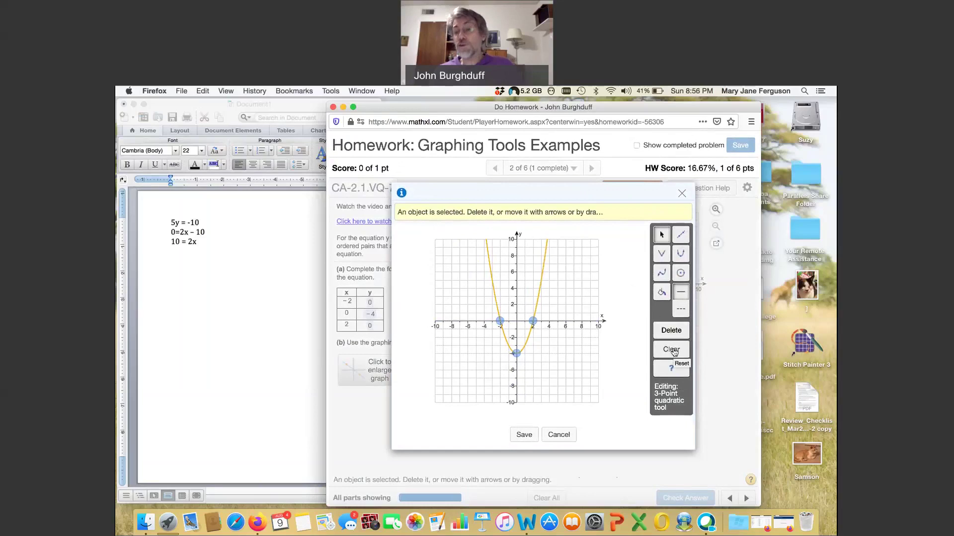
Save the parabola, have it checked correct, and continue to the next question
click(521, 435)
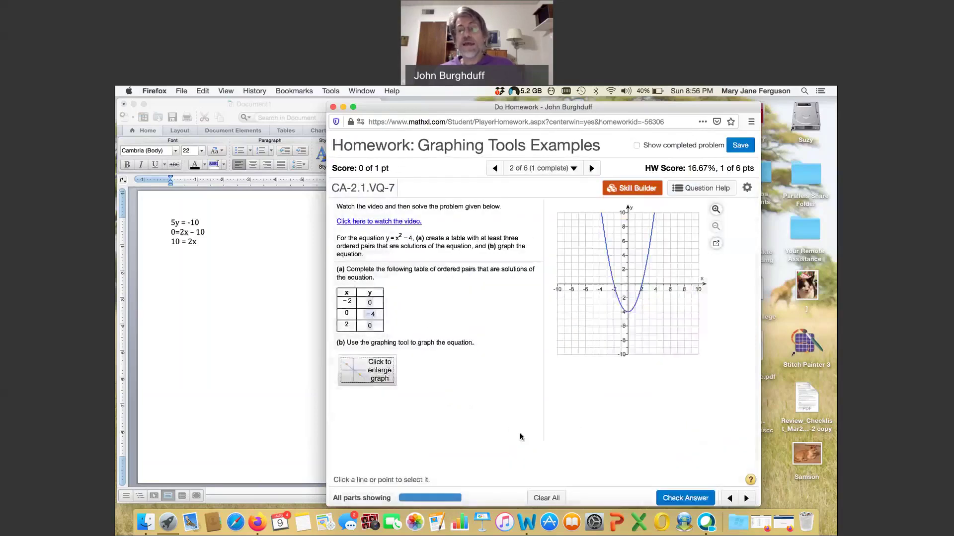
click(688, 498)
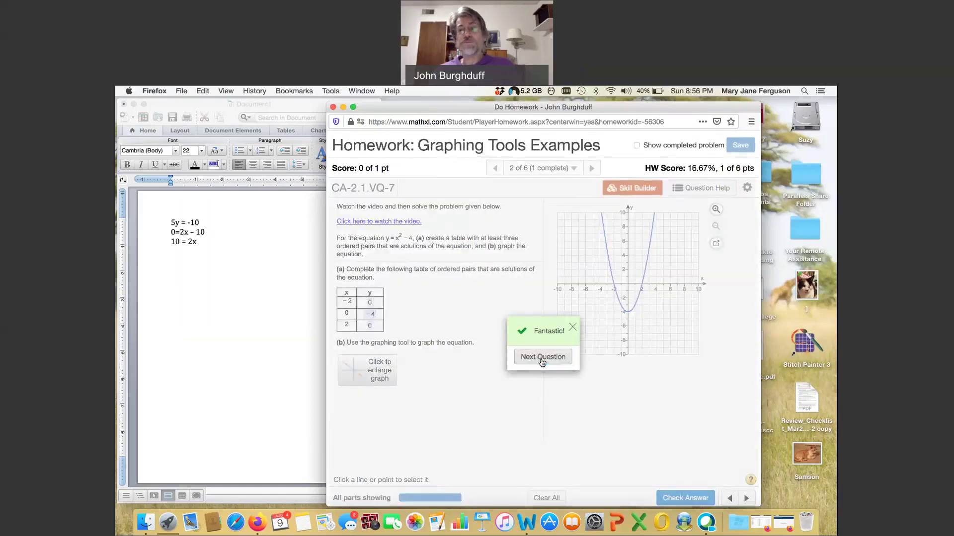
click(542, 359)
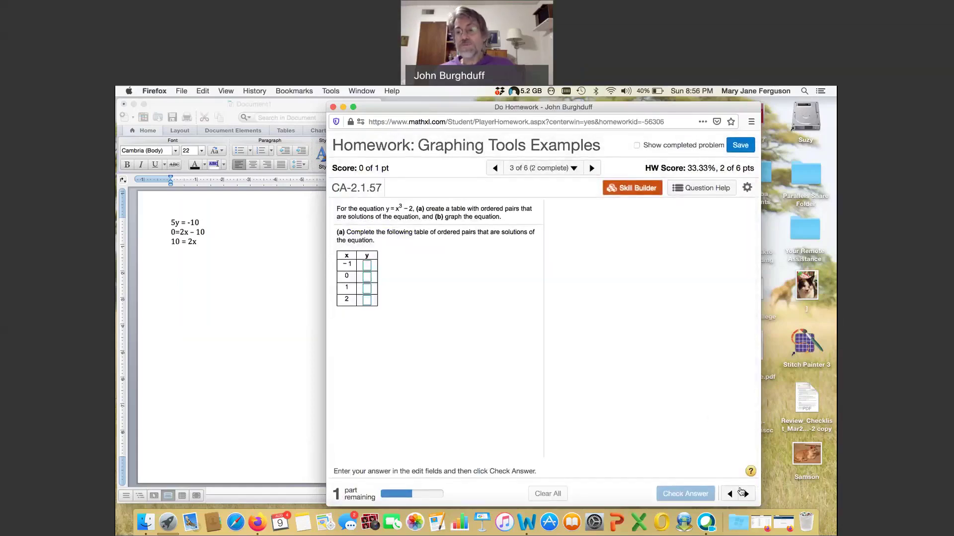
Skip to question 4 (y = |x − 5|) and bring the Word notes forward
click(743, 494)
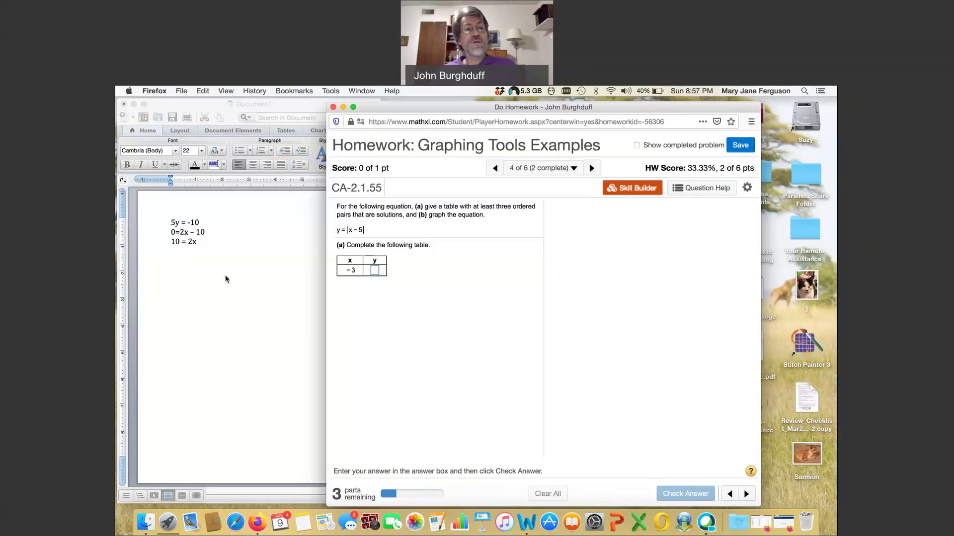
click(171, 273)
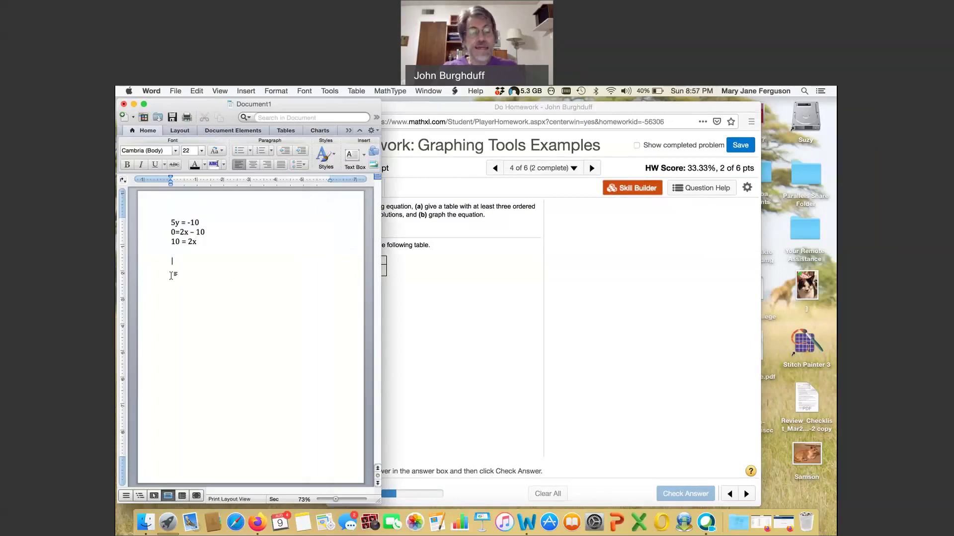
Work out |−3 − 5| = |−8| = 8 in the notes, then switch back to the homework
text(-3)
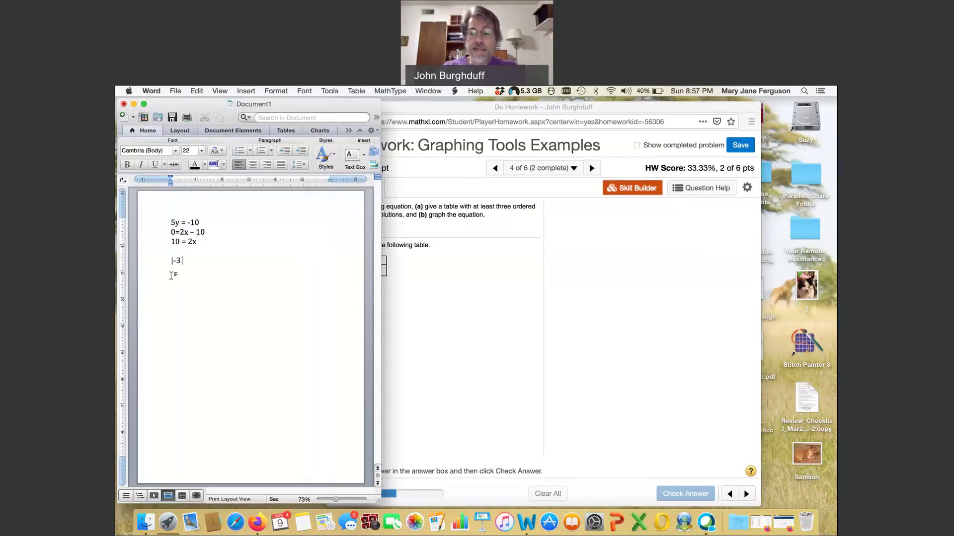
text( - 5)
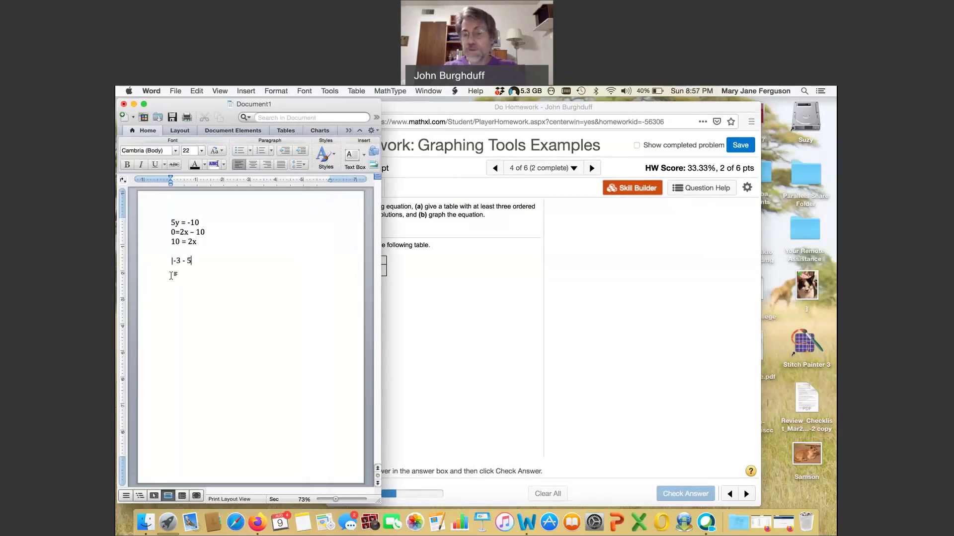
text(| =)
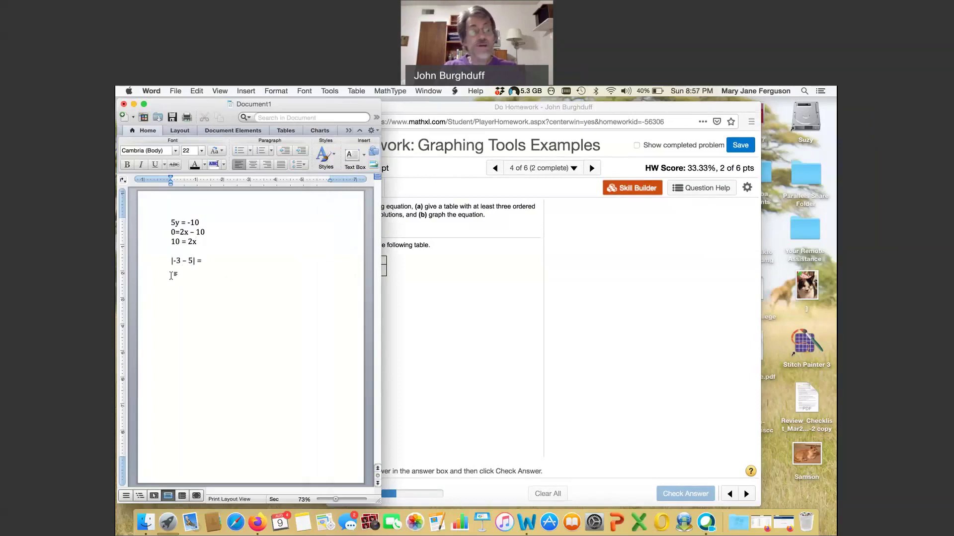
text( |-8|)
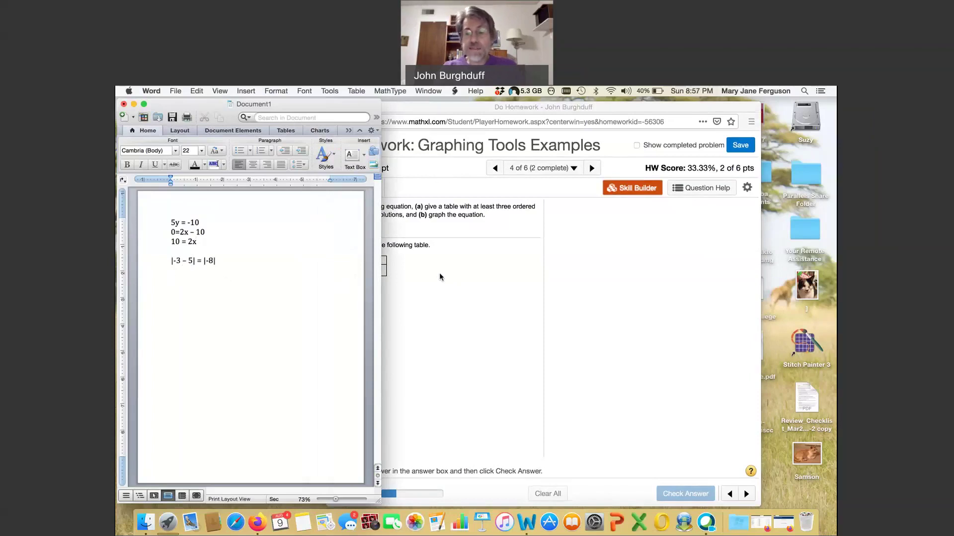
text( 8)
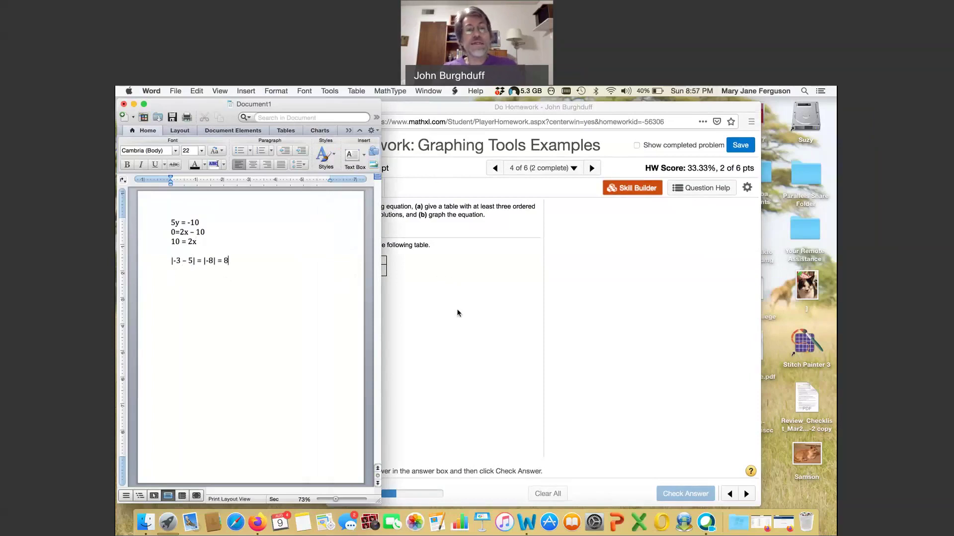
click(457, 313)
Enter y = 8 for x = −3 and get it checked correct
click(374, 272)
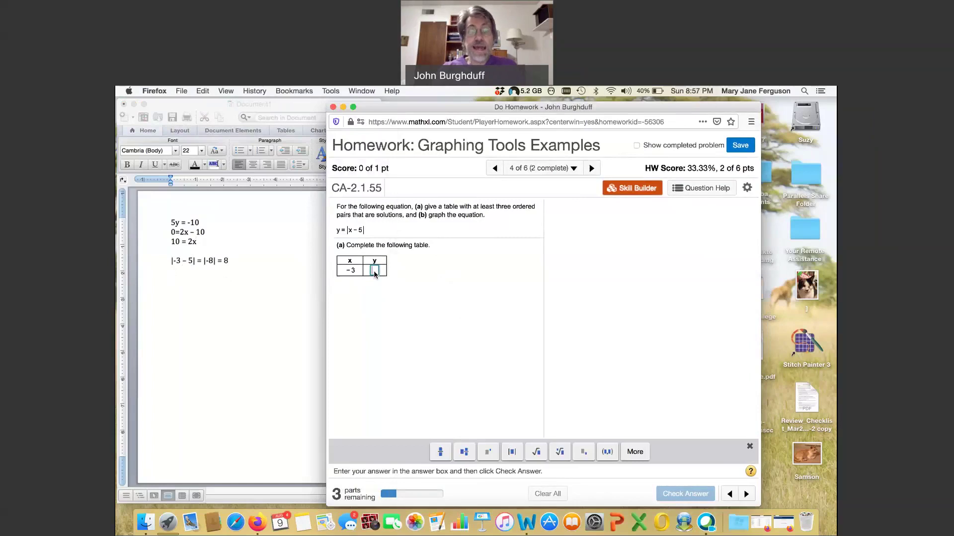
text(8)
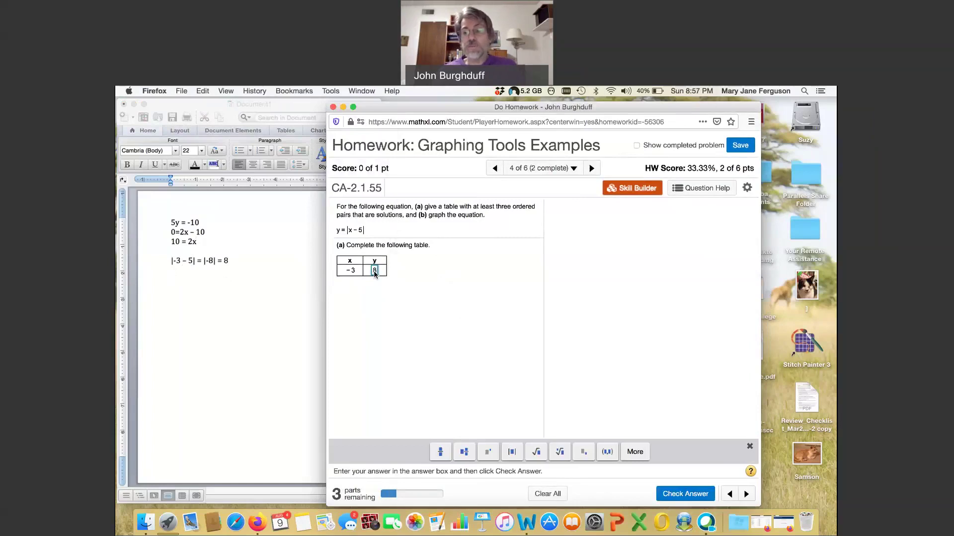
click(687, 498)
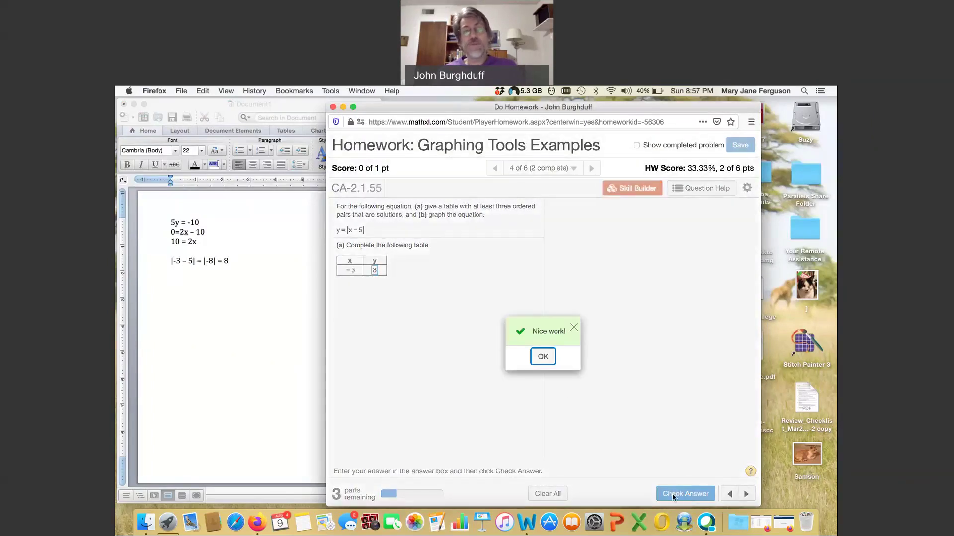
click(542, 358)
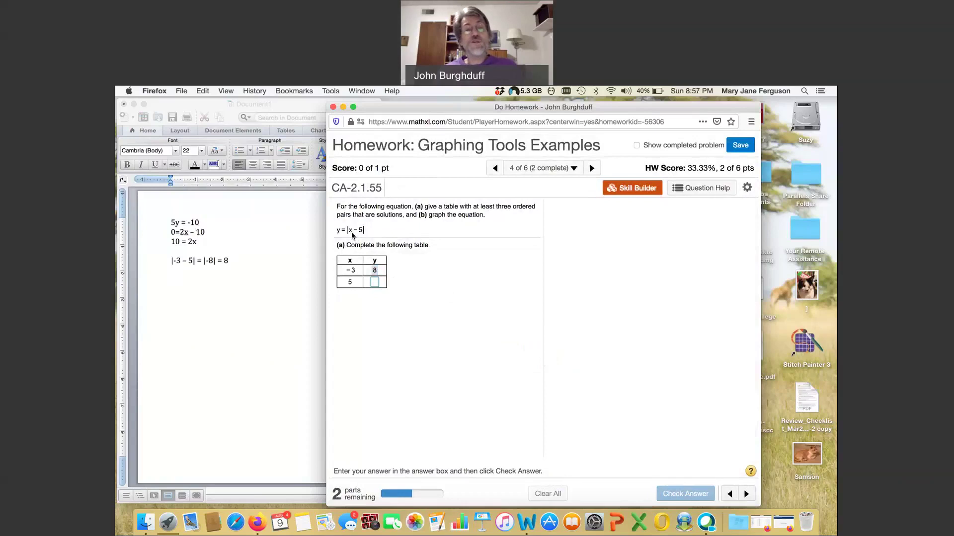
Enter y = 0 for x = 5 and get it accepted, revealing the x = 12 row
click(375, 282)
text(0)
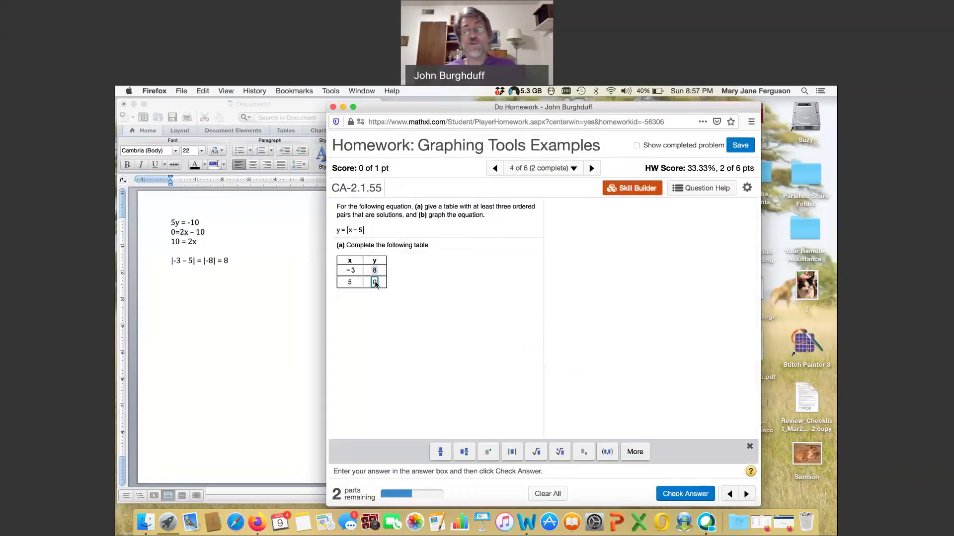
click(674, 495)
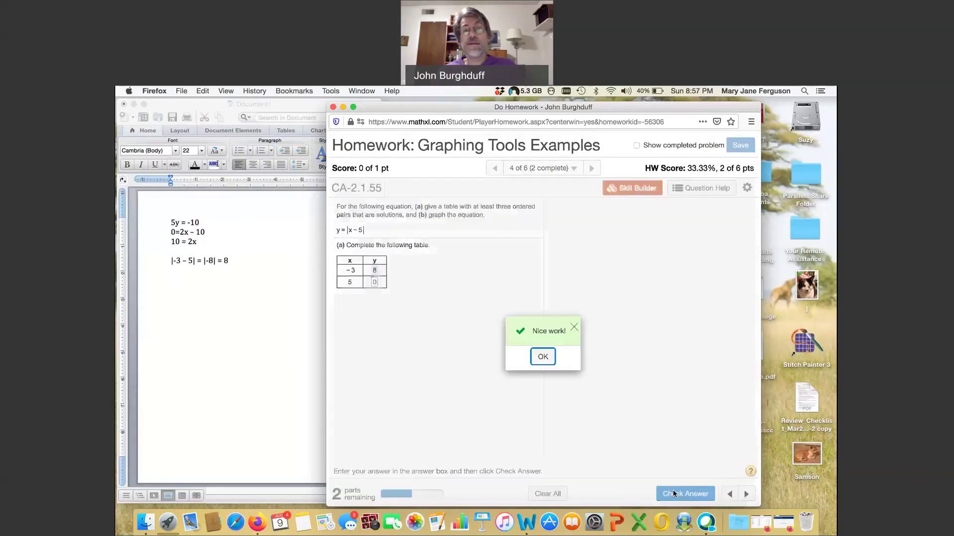
click(540, 358)
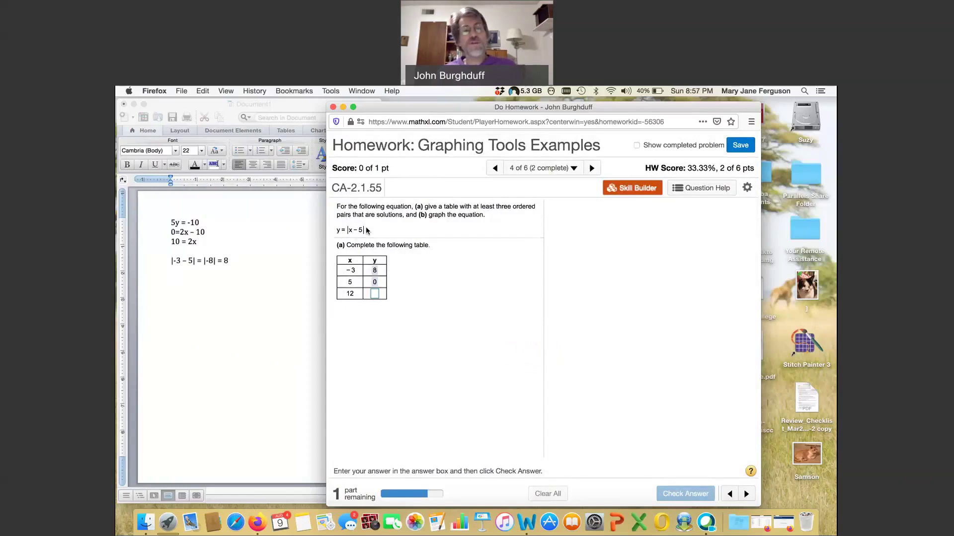
click(375, 295)
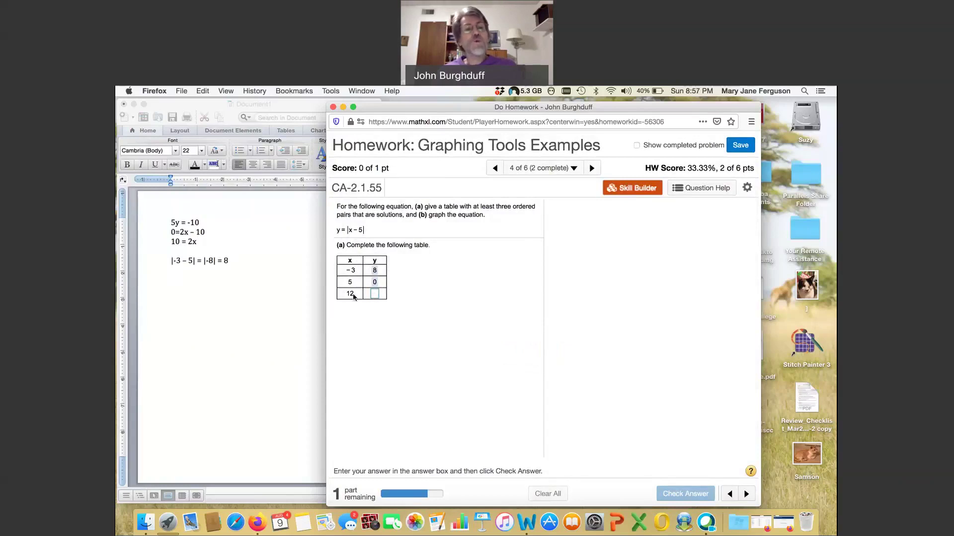
Write |12 - 5| = 7 in the Word notes and return to the x = 12 cell
click(221, 276)
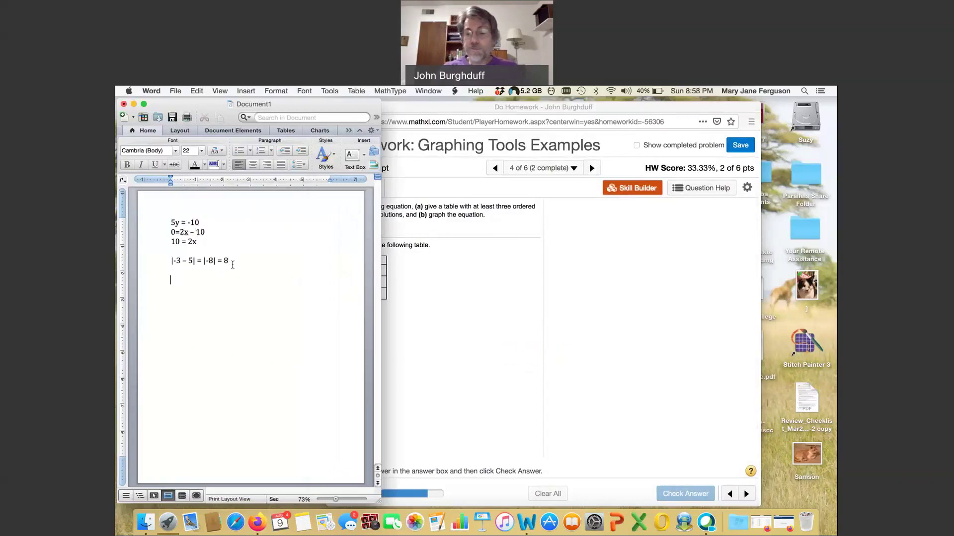
text(|12)
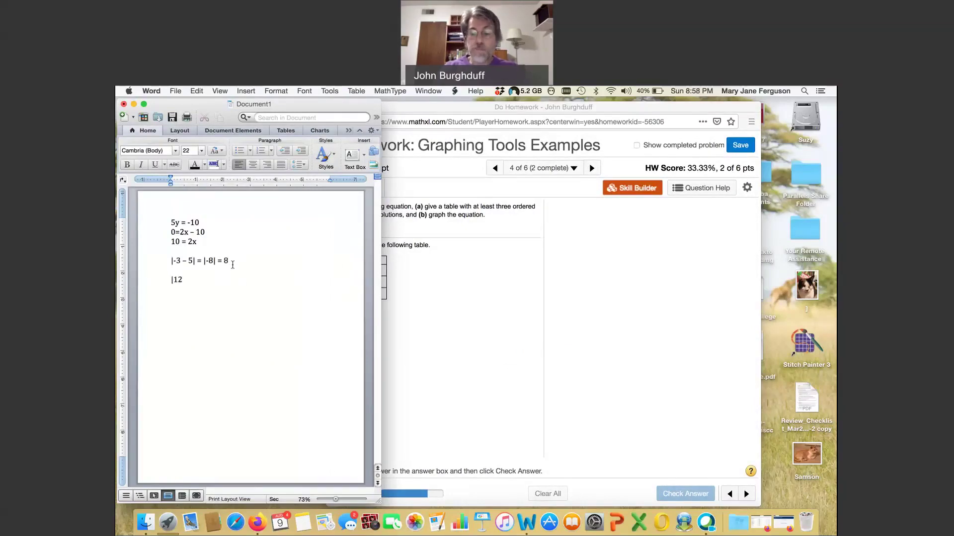
text( - 5)
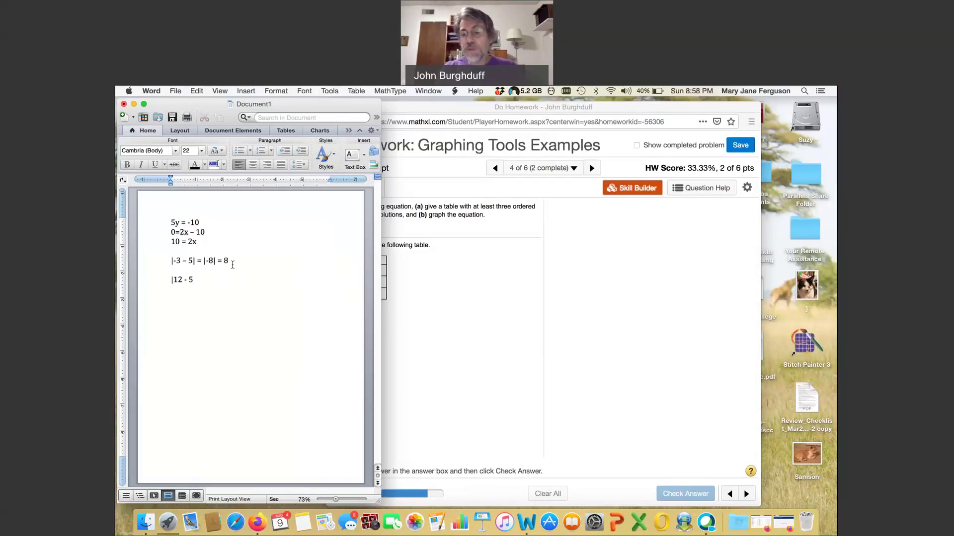
text(|)
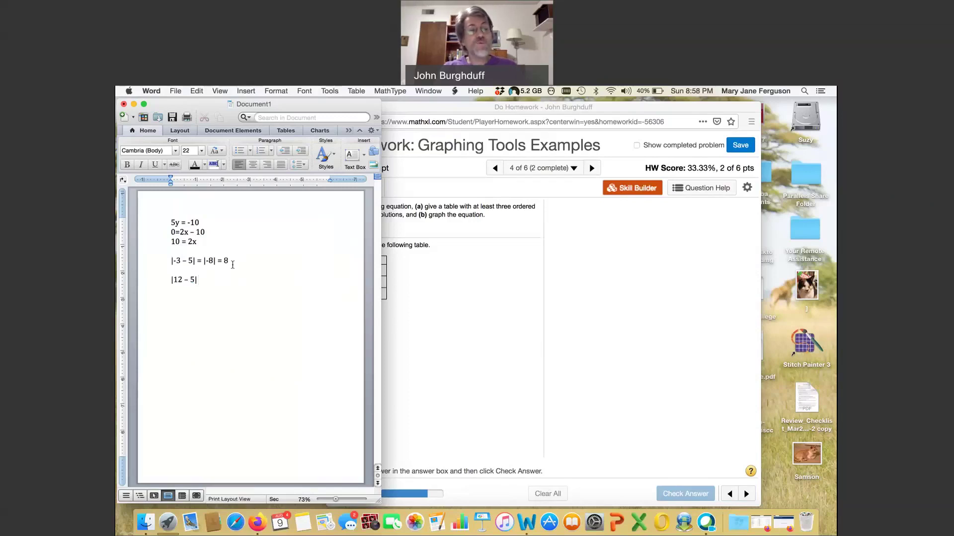
text( = 7)
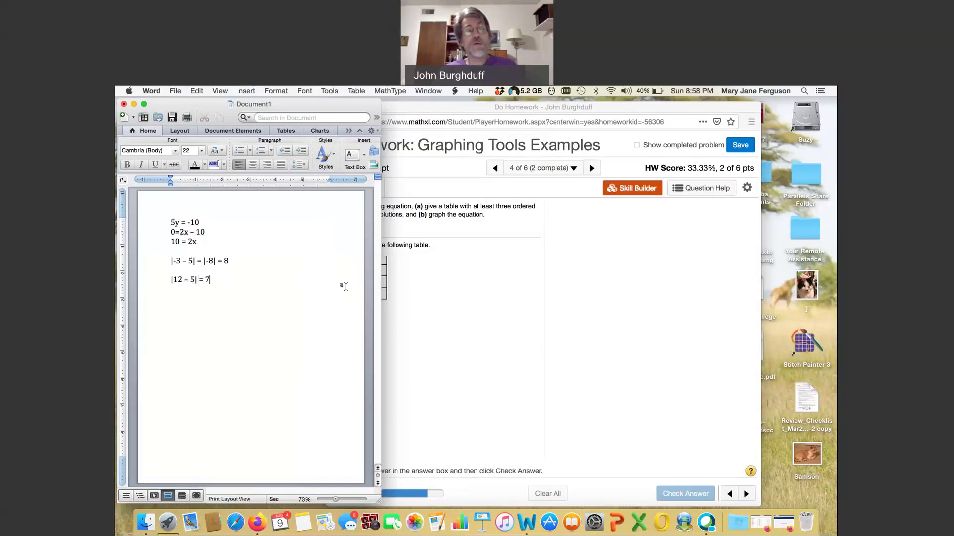
click(374, 294)
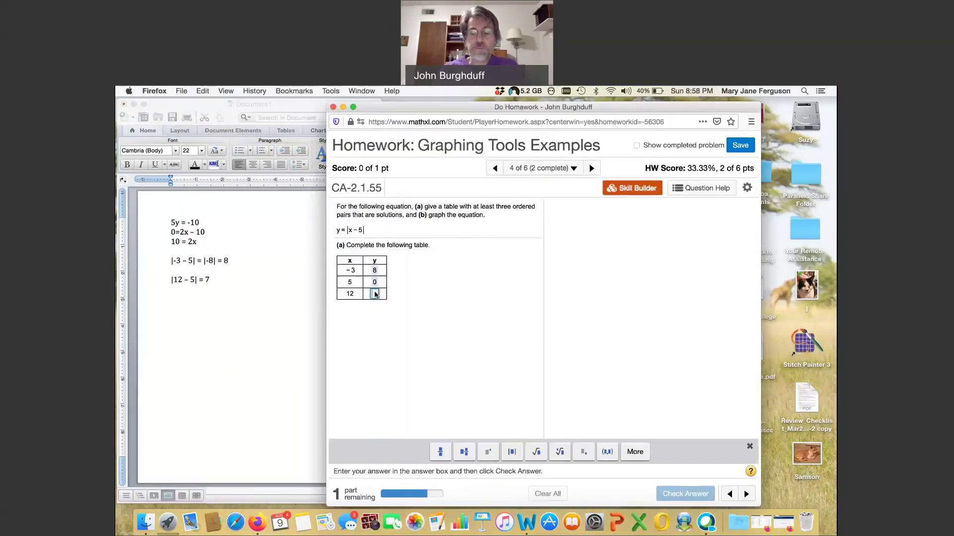
Enter y = 7 for x = 12 and get it marked correct
text(7)
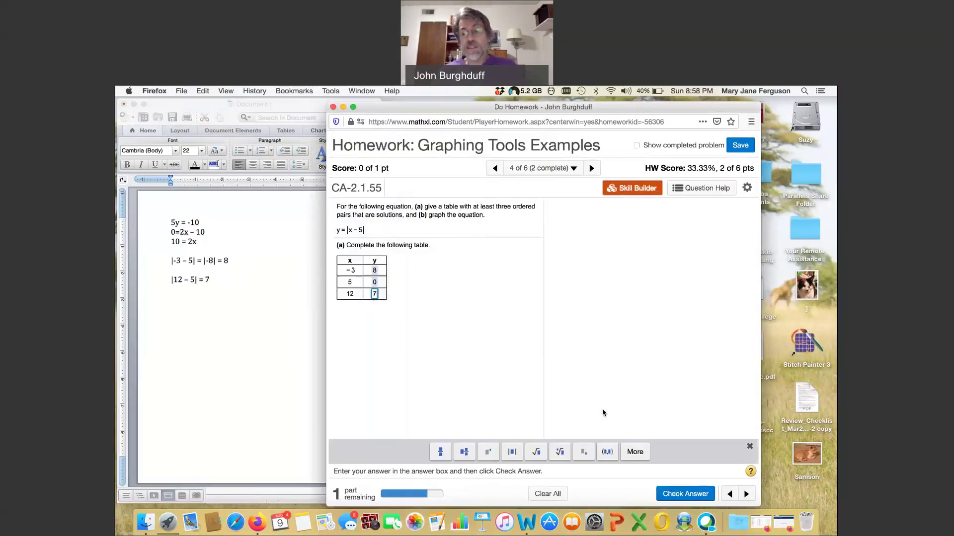
click(687, 494)
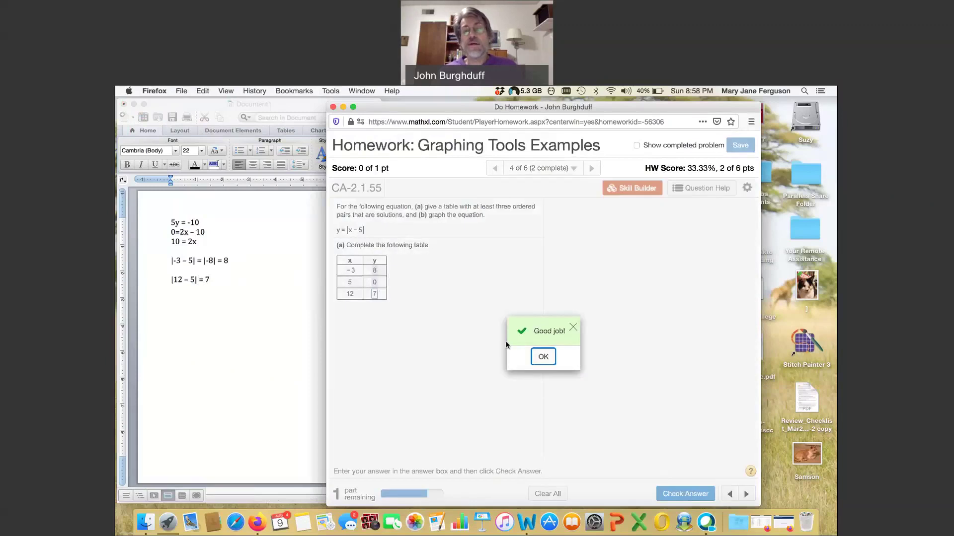
click(544, 360)
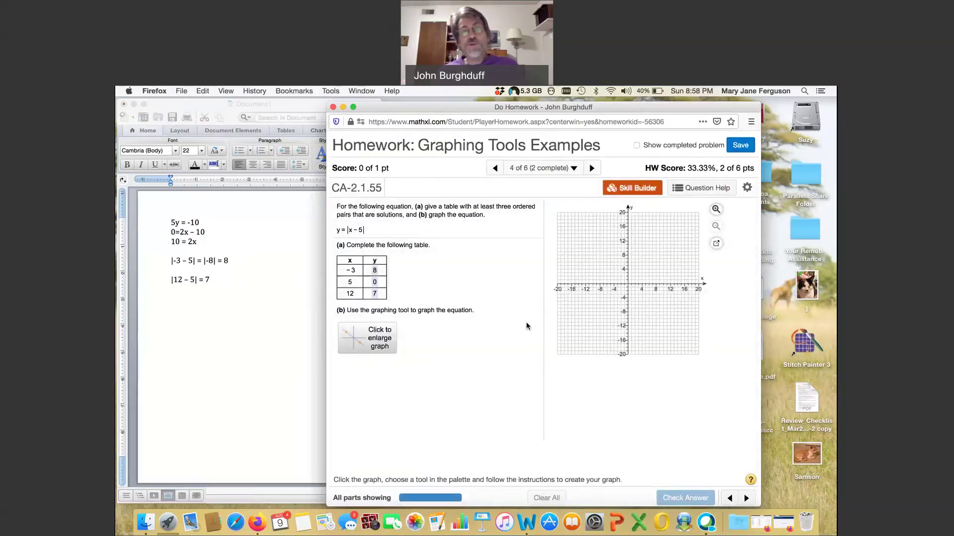
Start an absolute-value graph with its vertex at (5,0)
click(365, 340)
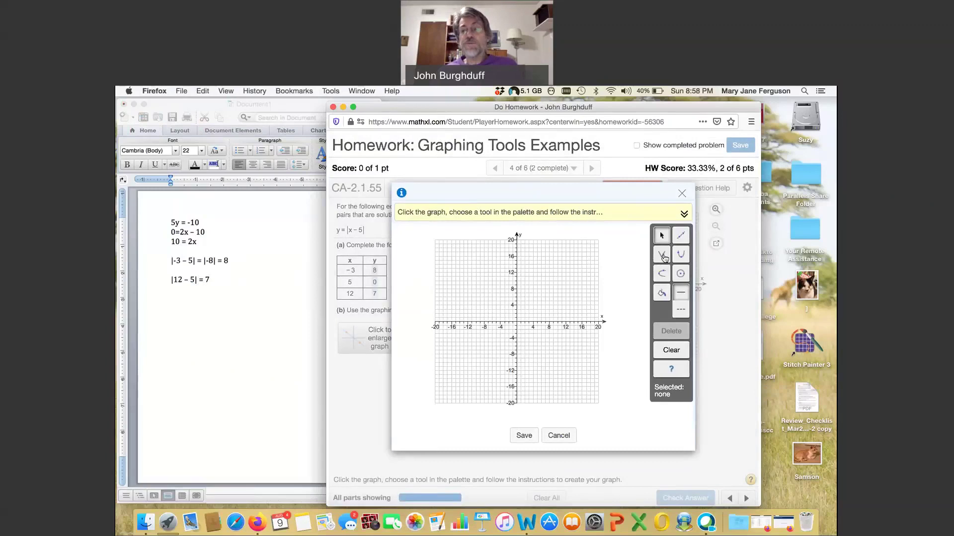
click(663, 256)
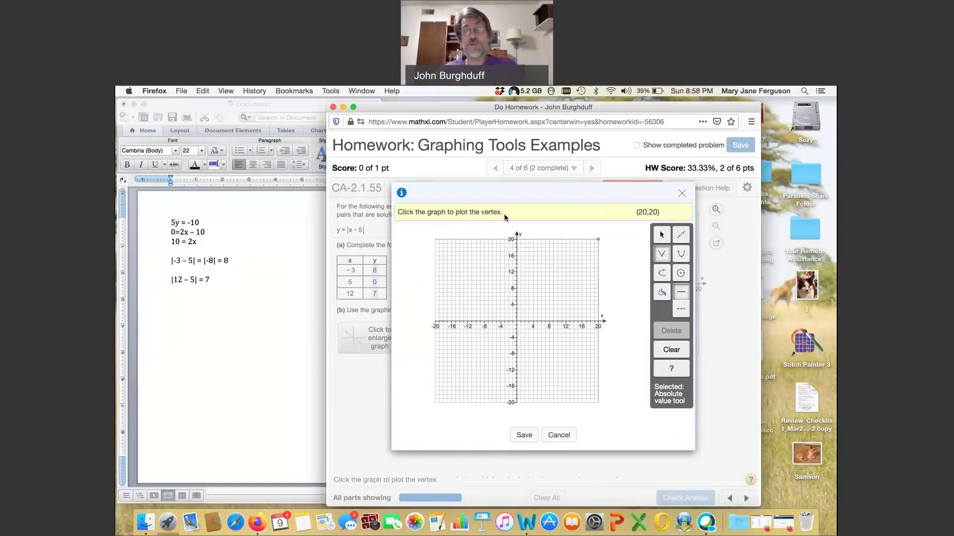
click(537, 320)
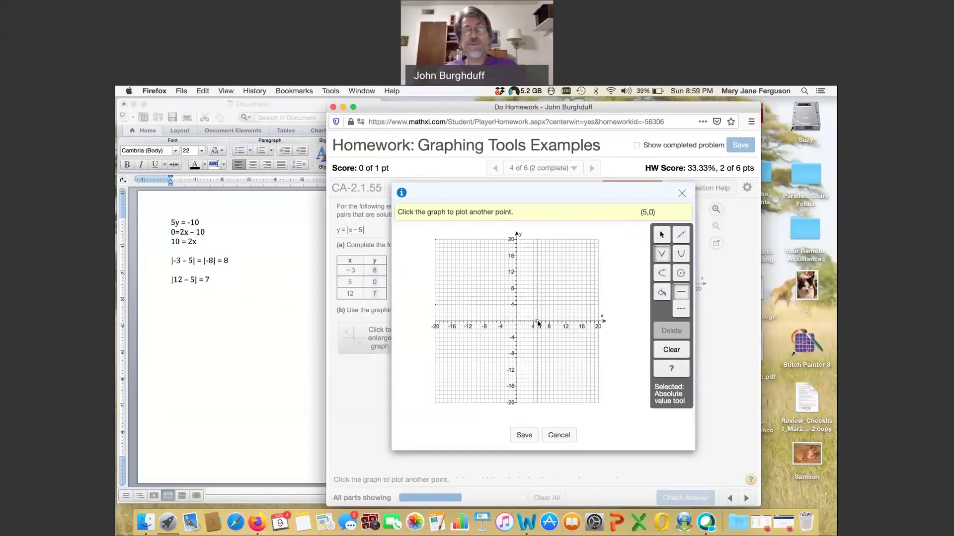
click(537, 320)
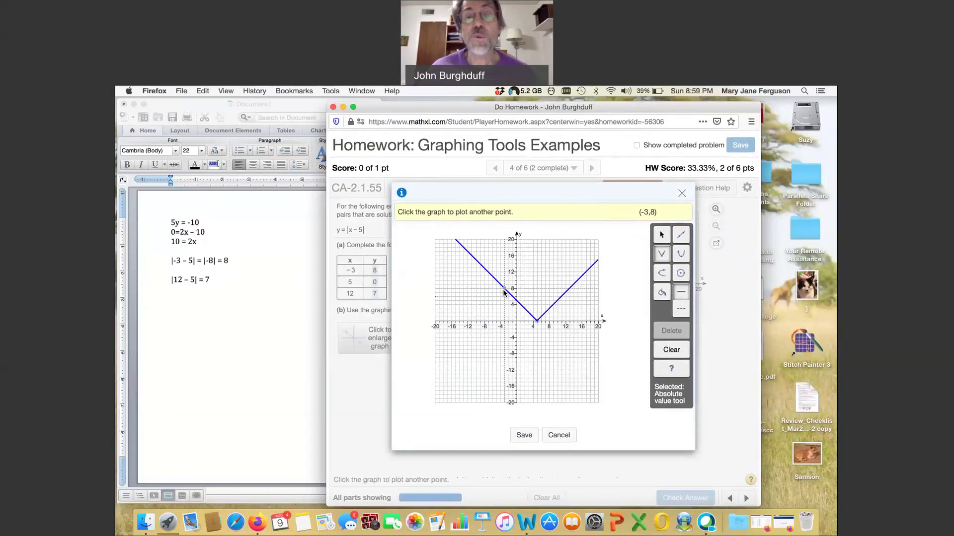
Place the V's second point at (-3,8), confirm its coordinates, and save the graph
click(504, 292)
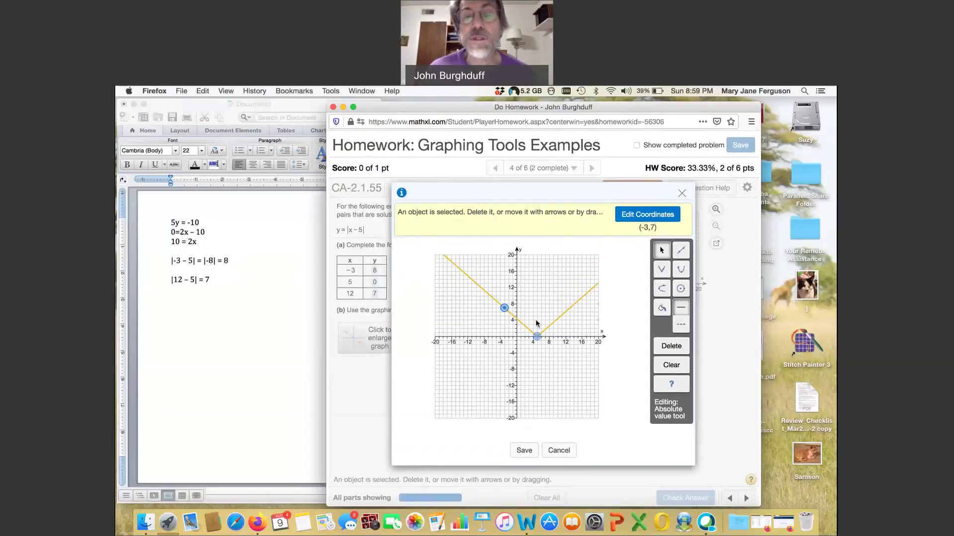
drag(503, 311, 503, 309)
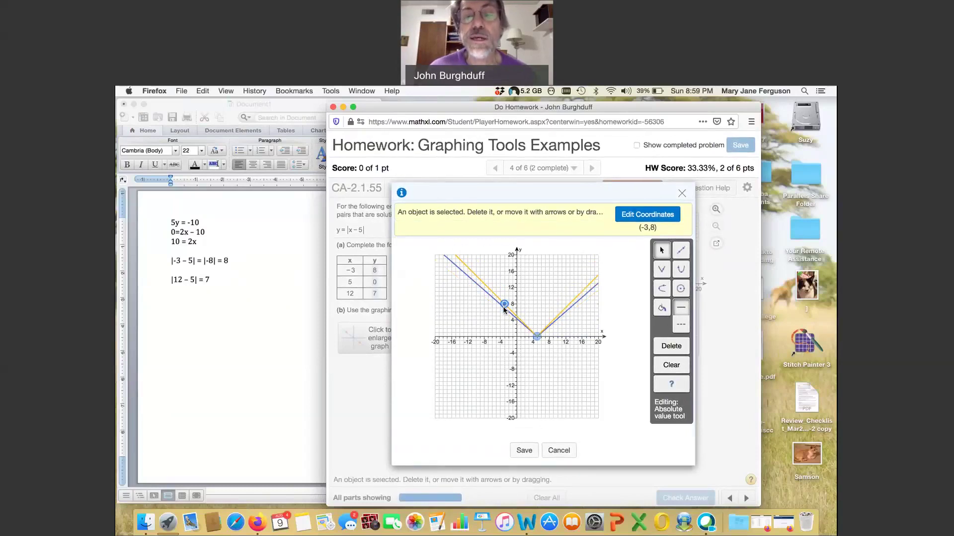
drag(503, 310, 504, 309)
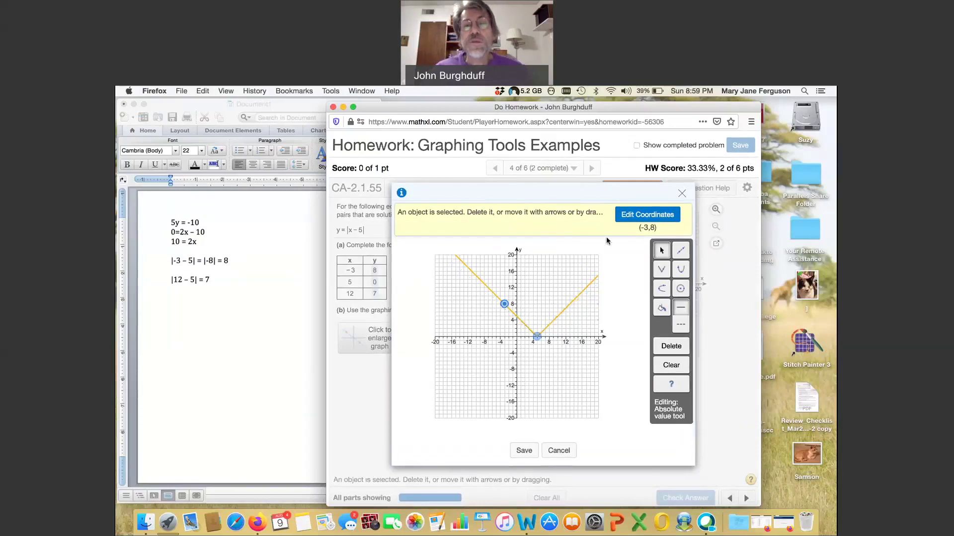
click(644, 217)
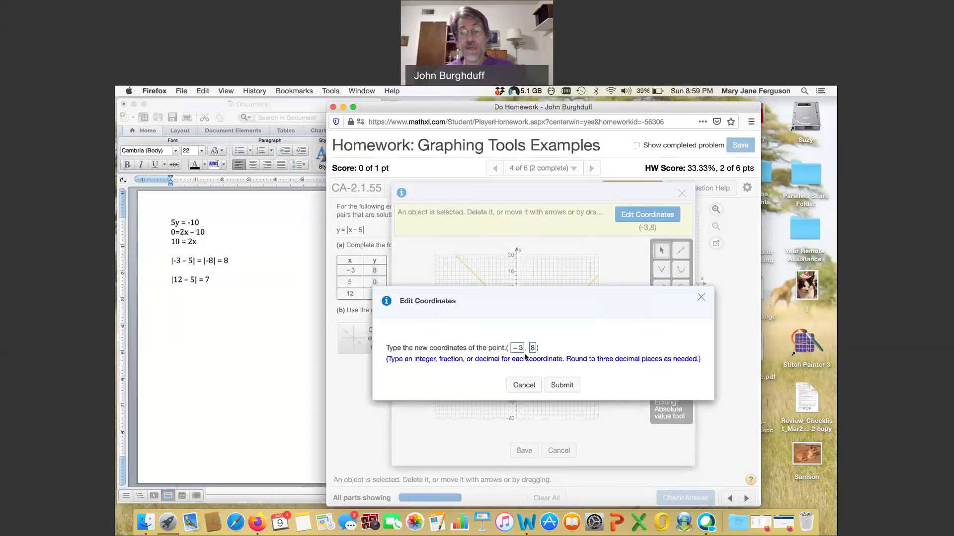
click(562, 385)
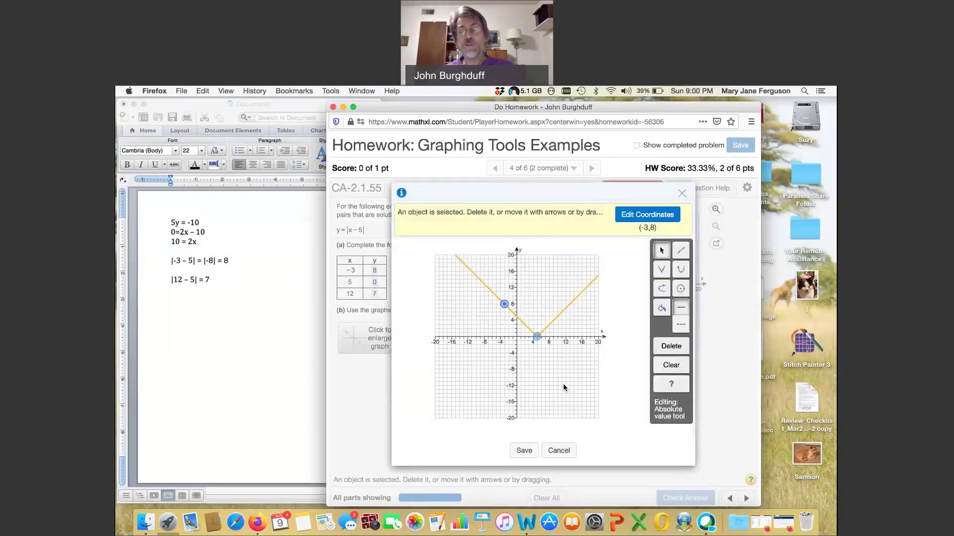
click(524, 451)
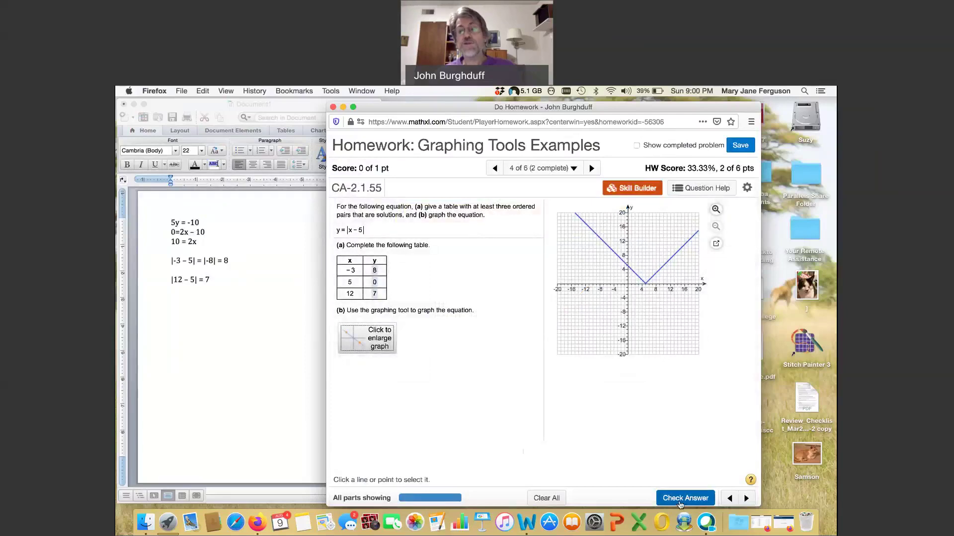
Get the V graph checked correct and move to question 5, the circle (x+2)²+(y−4)²=9
click(680, 498)
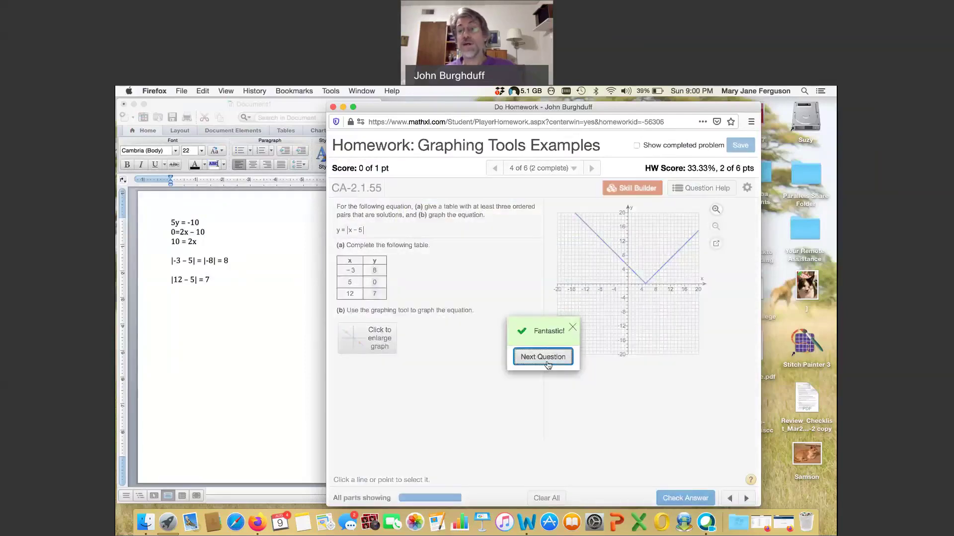
click(543, 358)
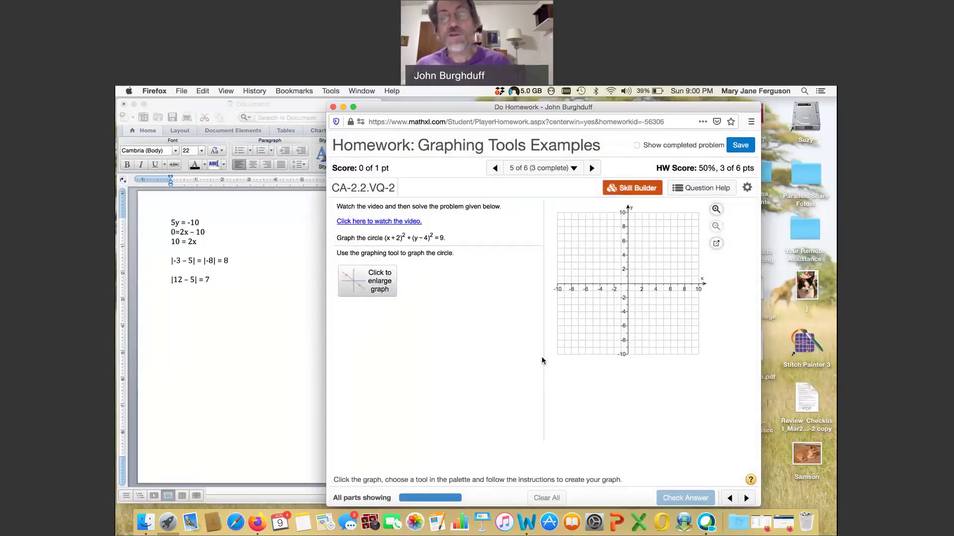
click(730, 498)
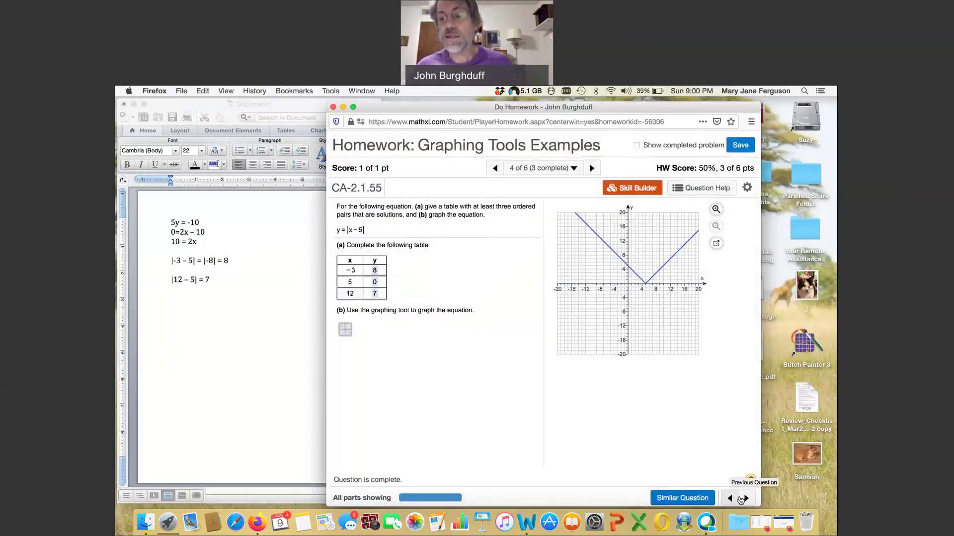
click(748, 499)
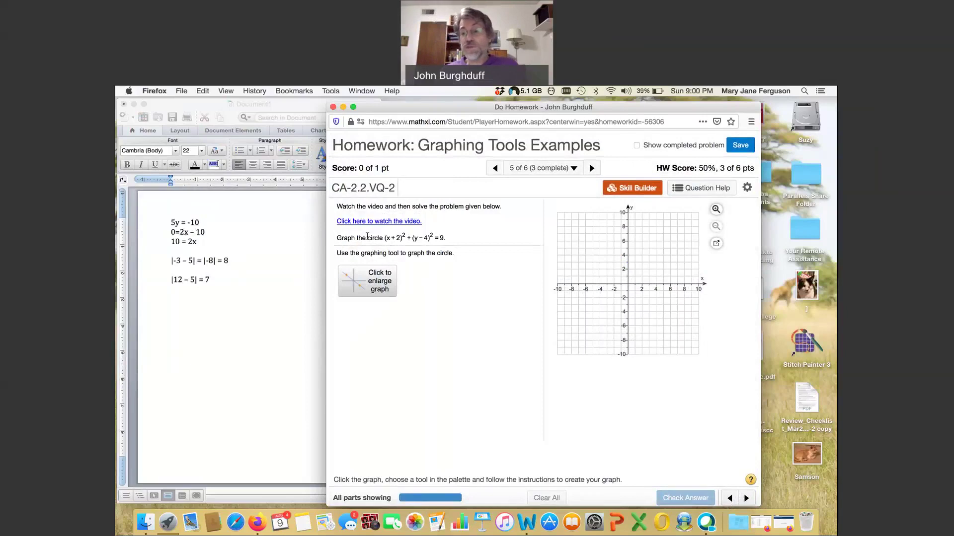
click(257, 286)
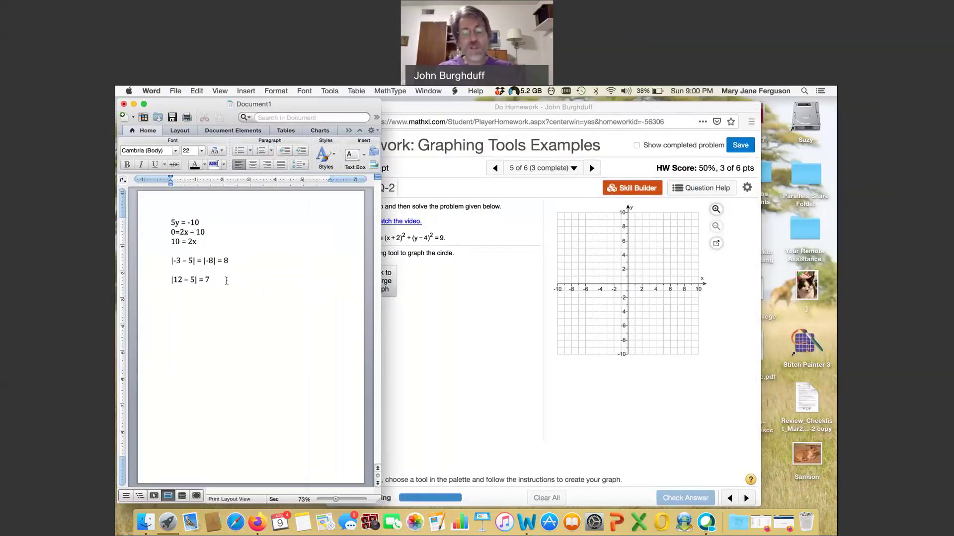
Add 'Center (-2,4)' and 'Radius = 3' to the Word notes
key(Return)
key(Return)
text(Center)
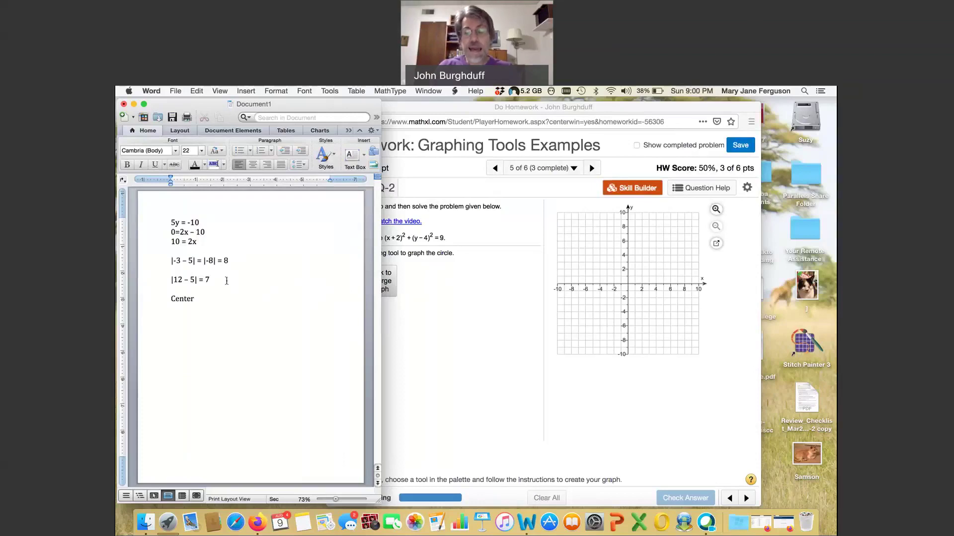
text( (-2,)
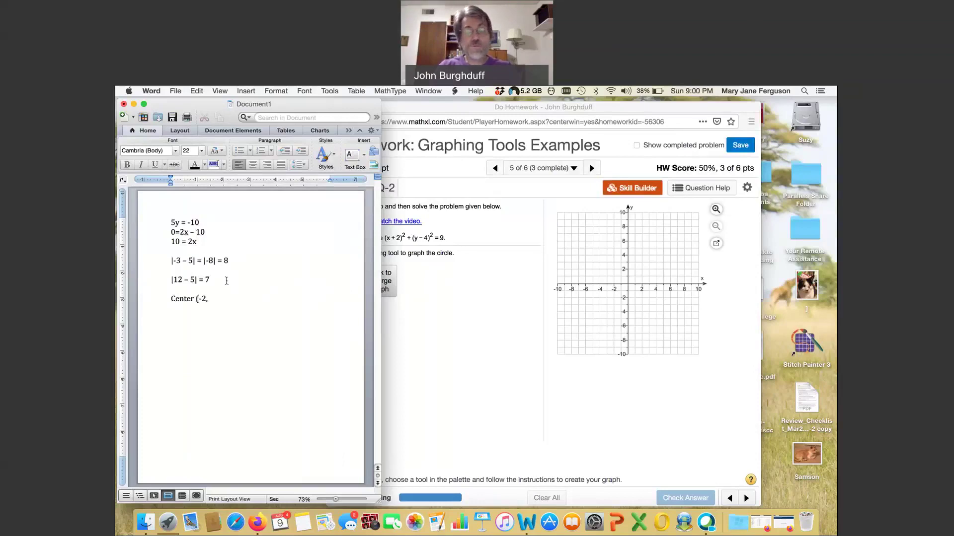
text(4) )
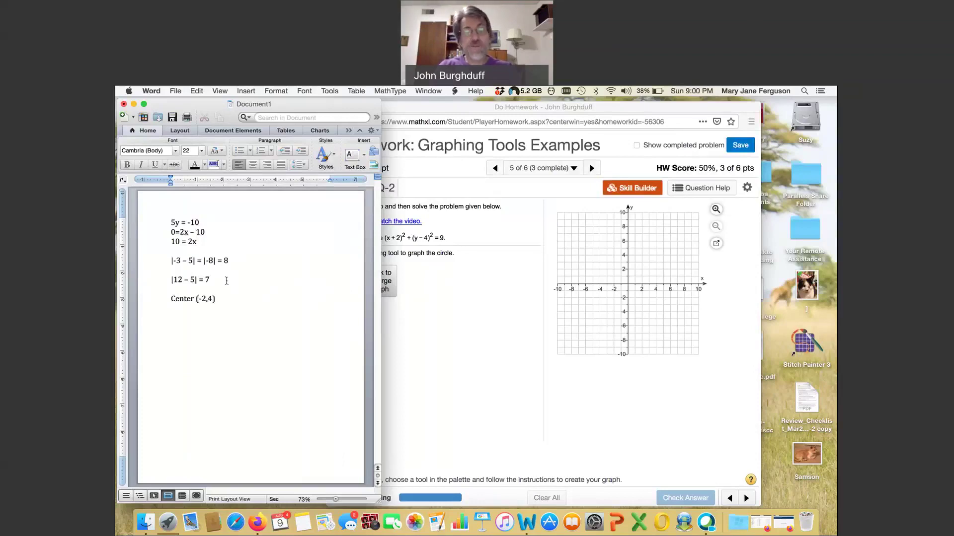
text(Radius)
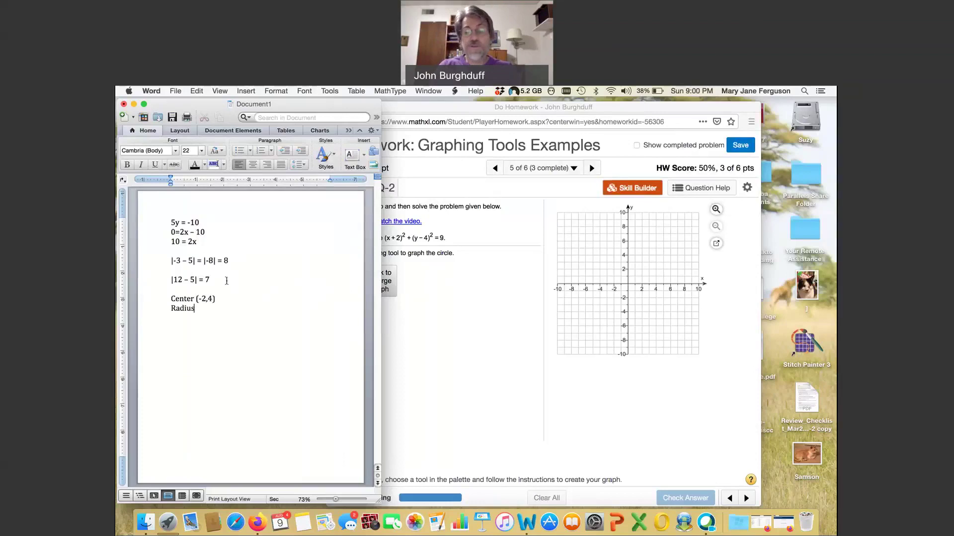
text( = 3)
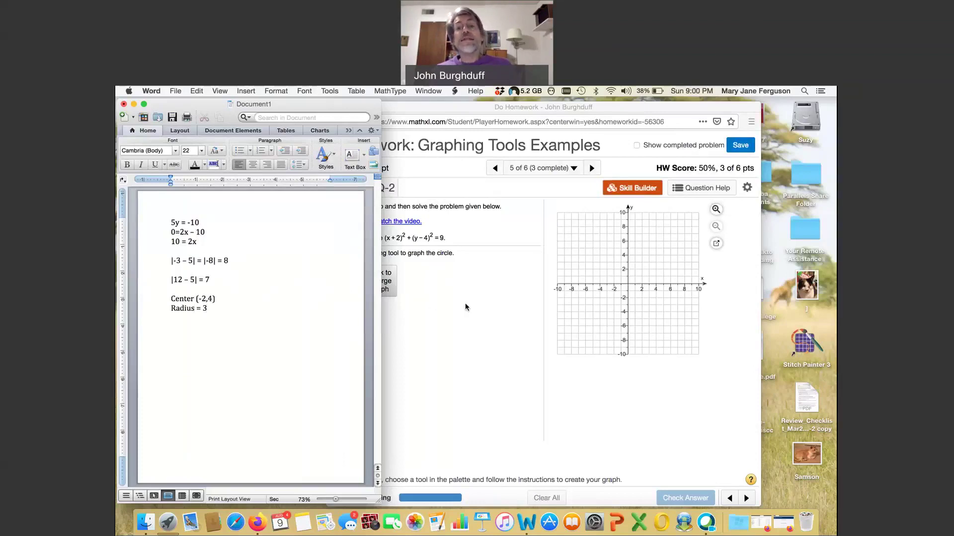
click(388, 293)
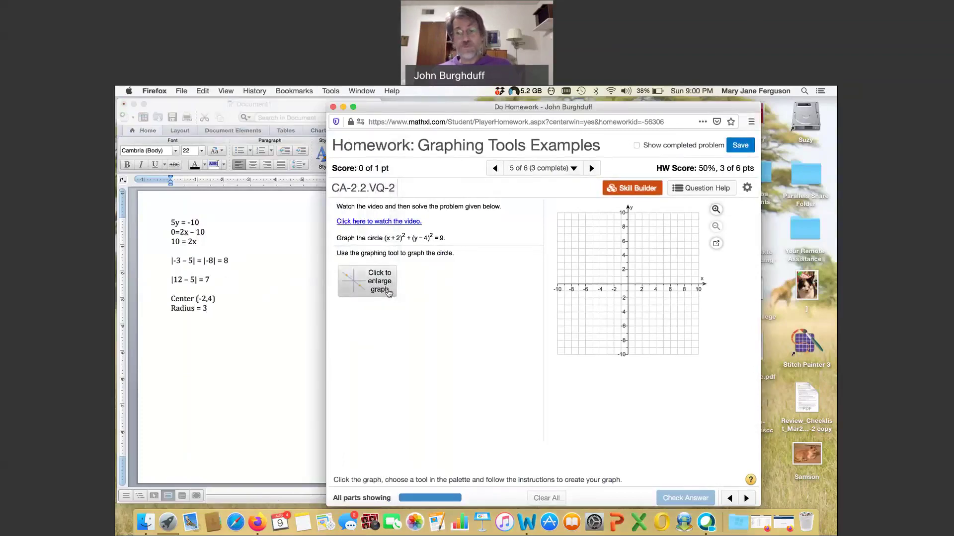
Draw a circle centered at (-2,4) through (1,4), radius 3, and save it
click(378, 287)
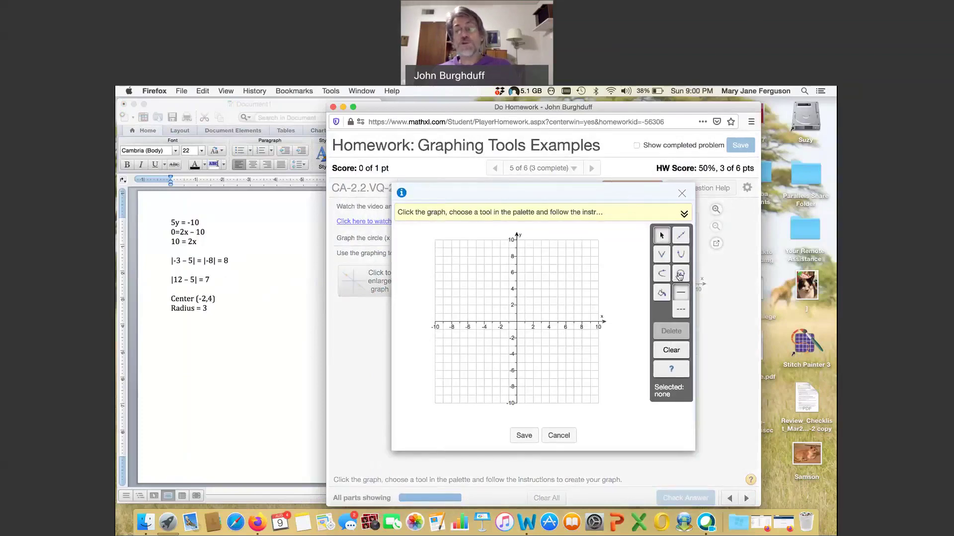
click(681, 275)
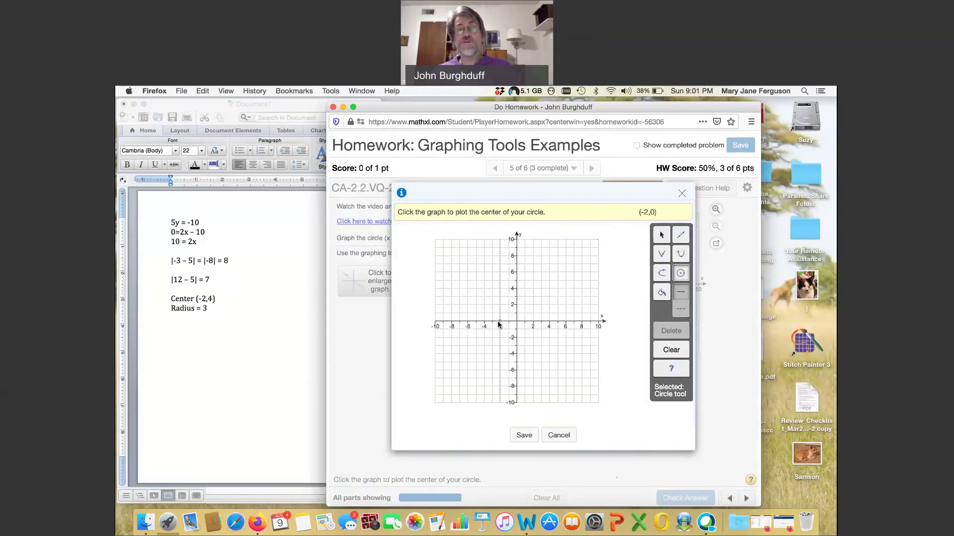
click(499, 289)
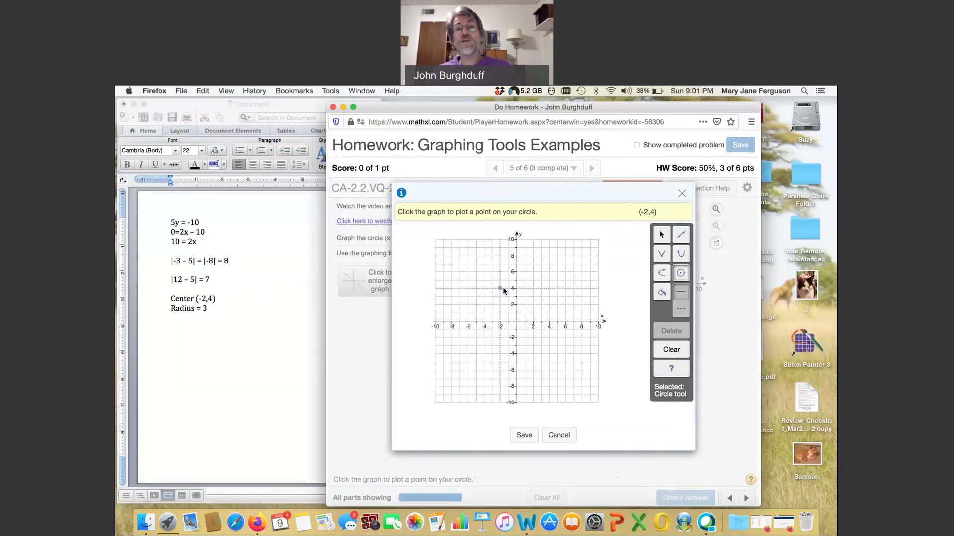
click(502, 289)
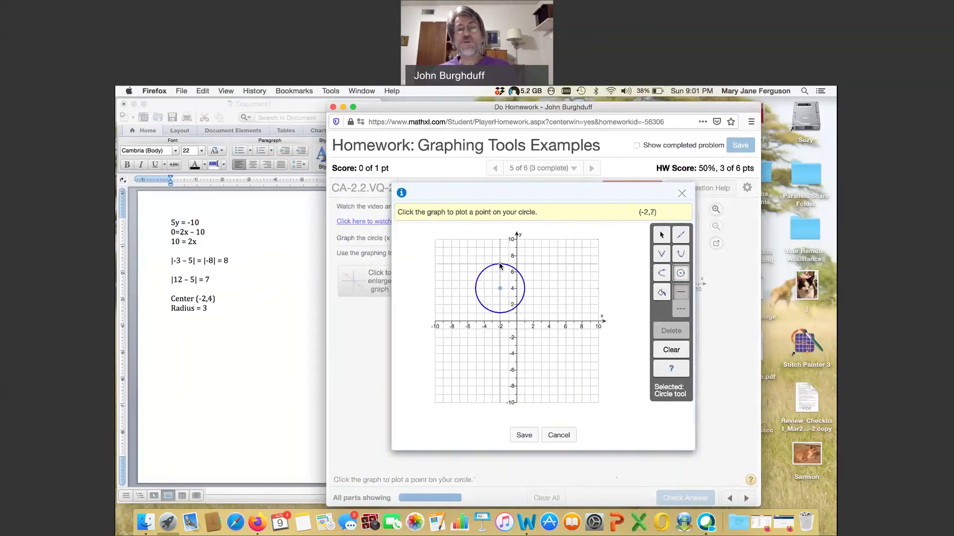
click(523, 289)
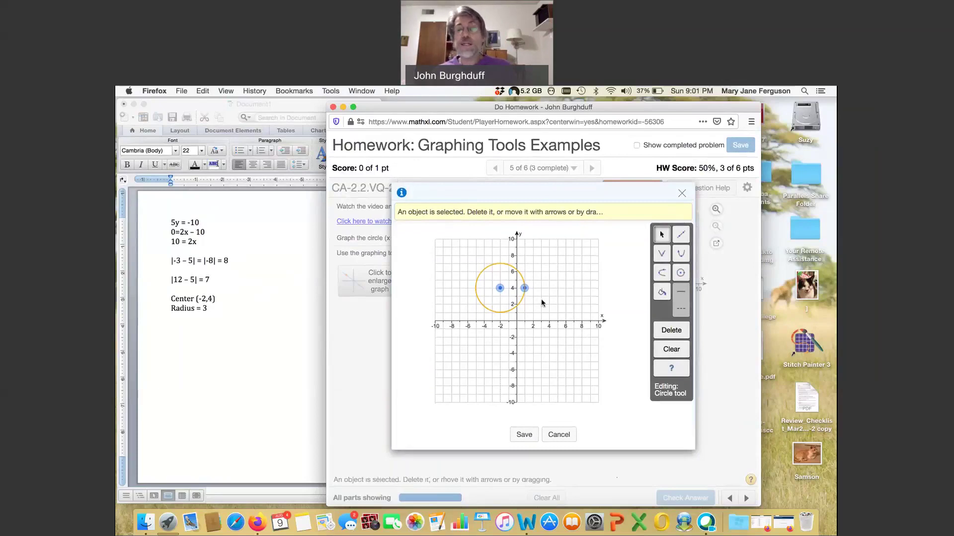
click(524, 436)
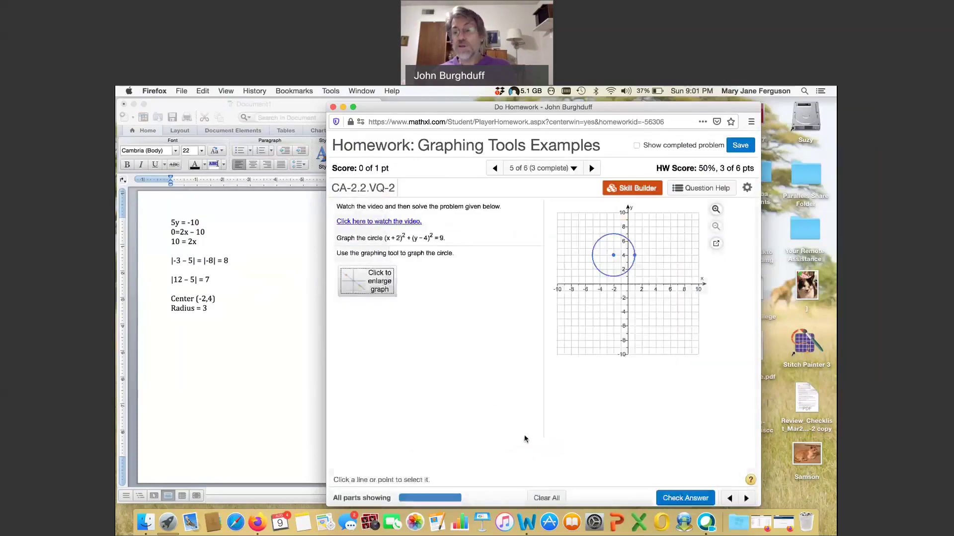
Get the circle graph checked correct and continue to question 6
click(685, 498)
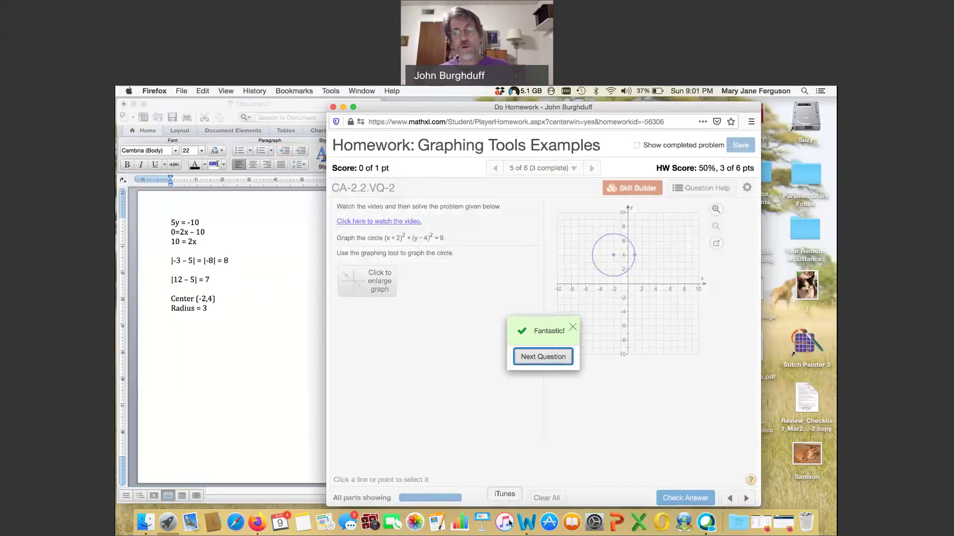
click(543, 357)
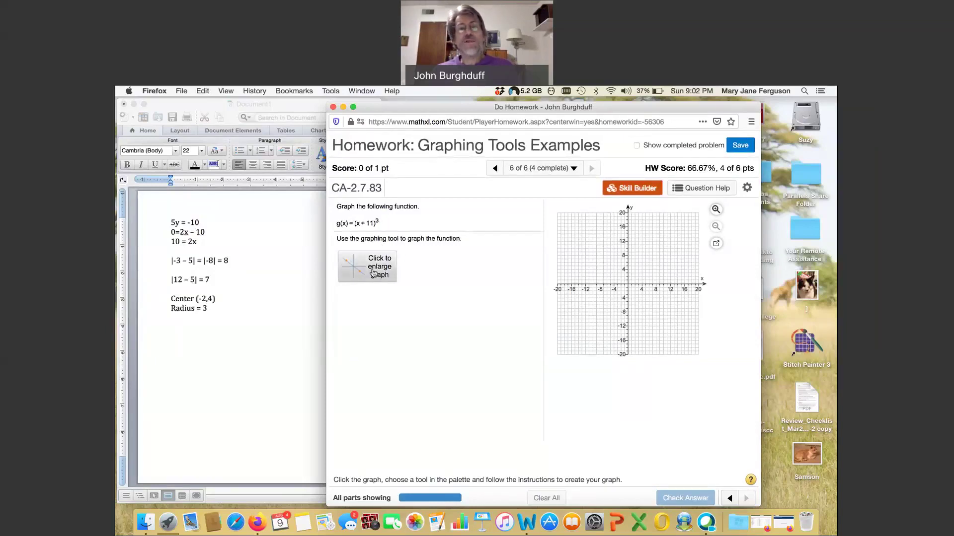
Plot a basic x³ cubic curve on the enlarged graph
click(373, 272)
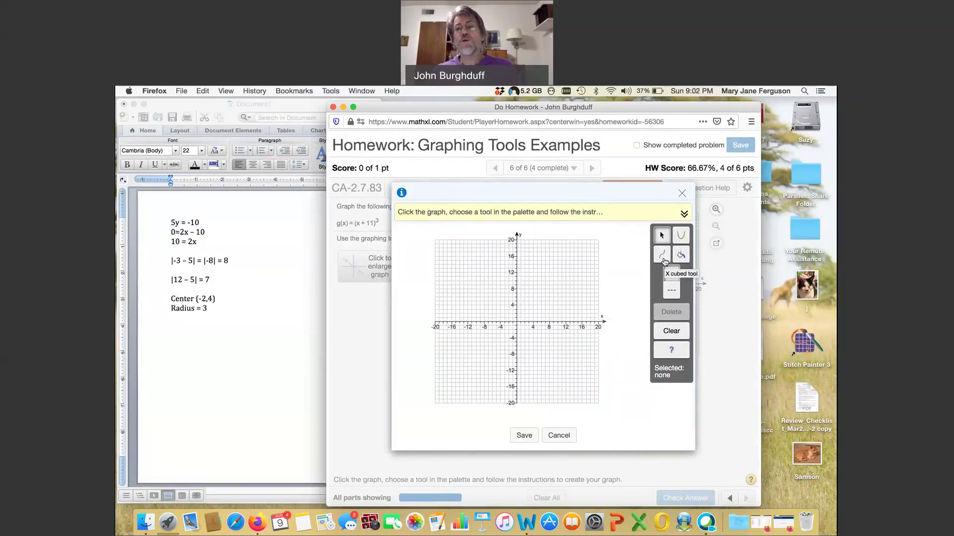
click(662, 257)
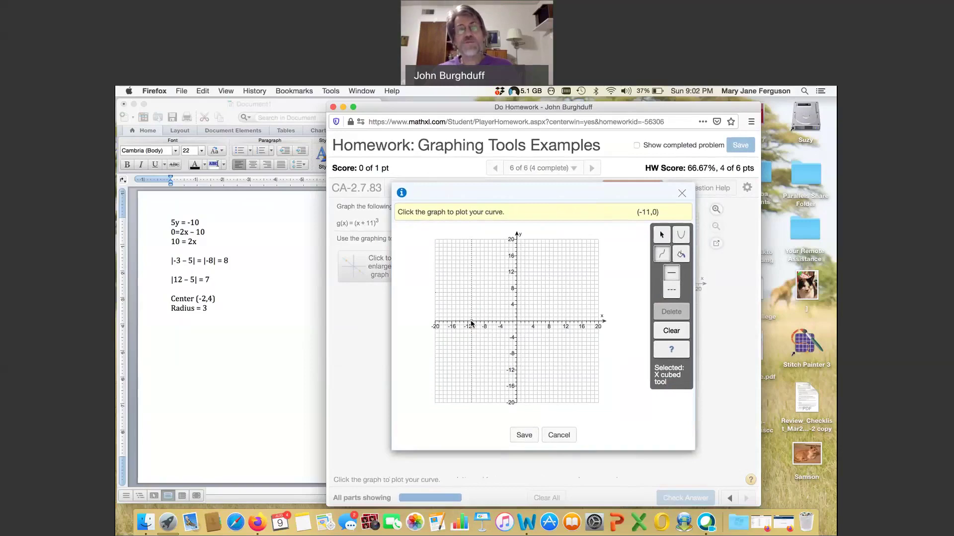
click(470, 320)
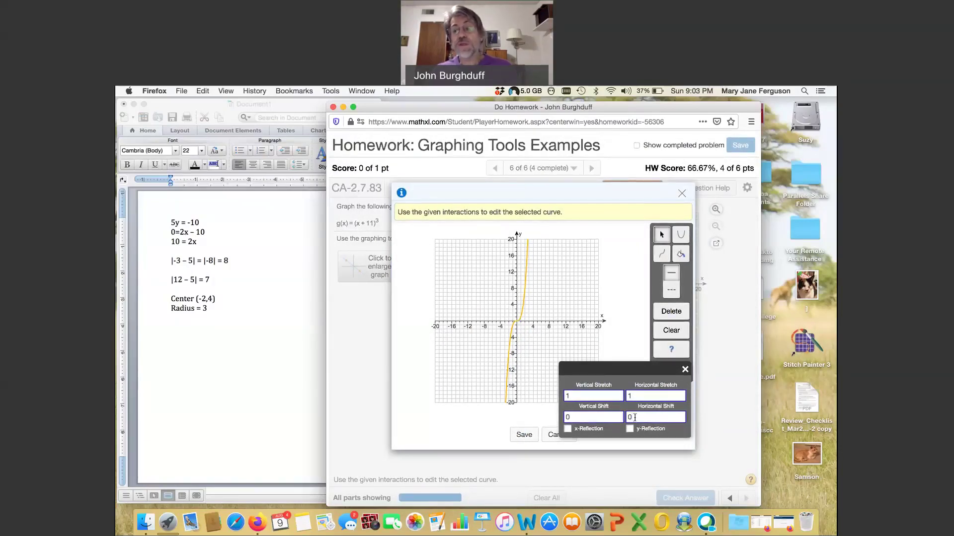
Set the cubic's horizontal shift to -11, save it, and submit it for checking
click(635, 418)
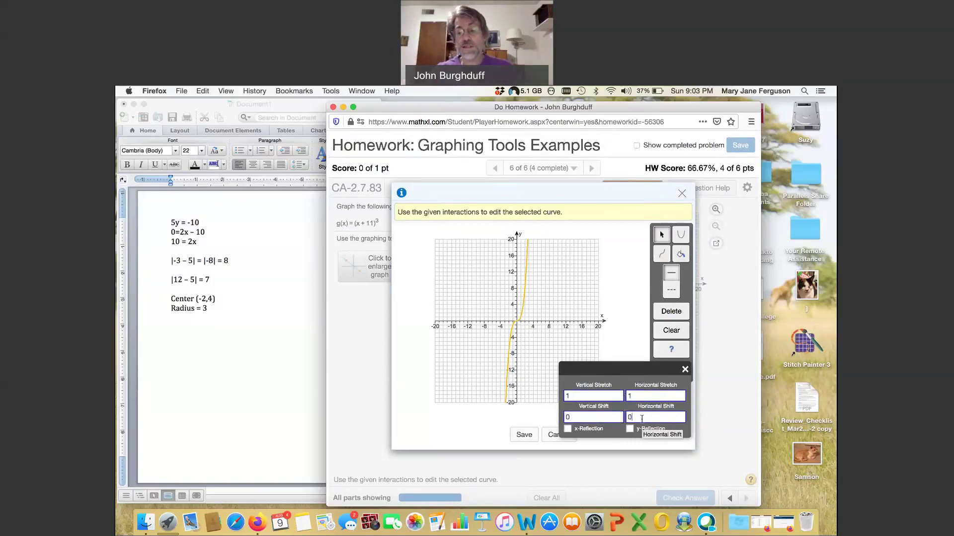
key(BackSpace)
text(-11)
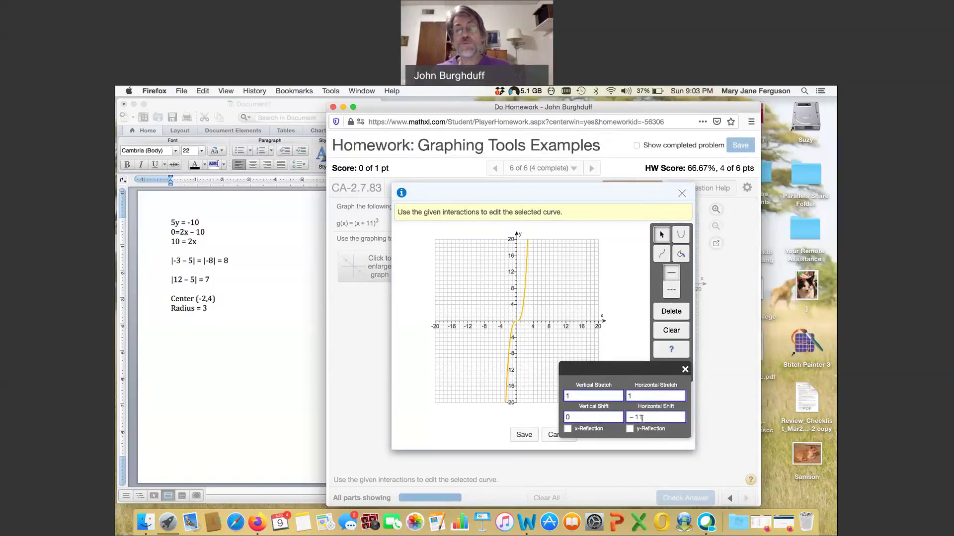
key(Return)
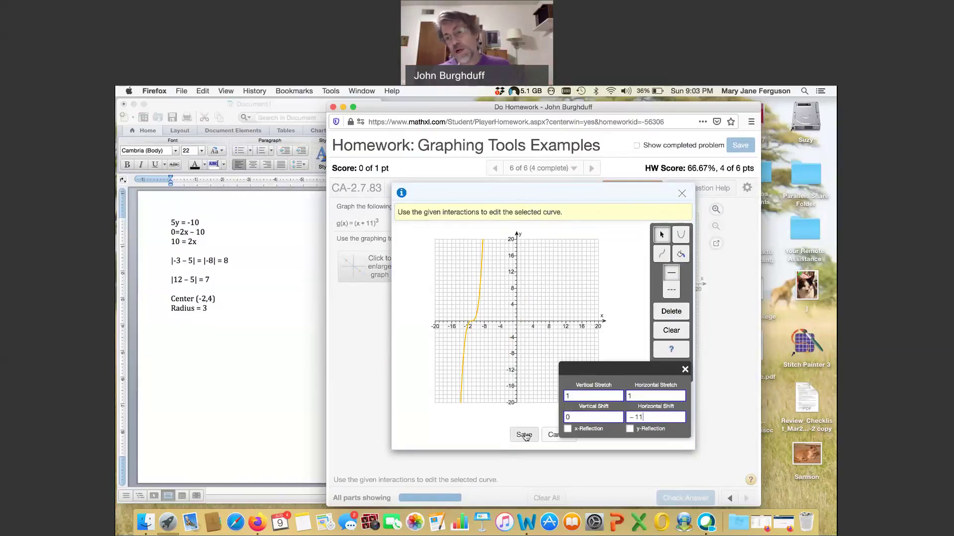
click(526, 437)
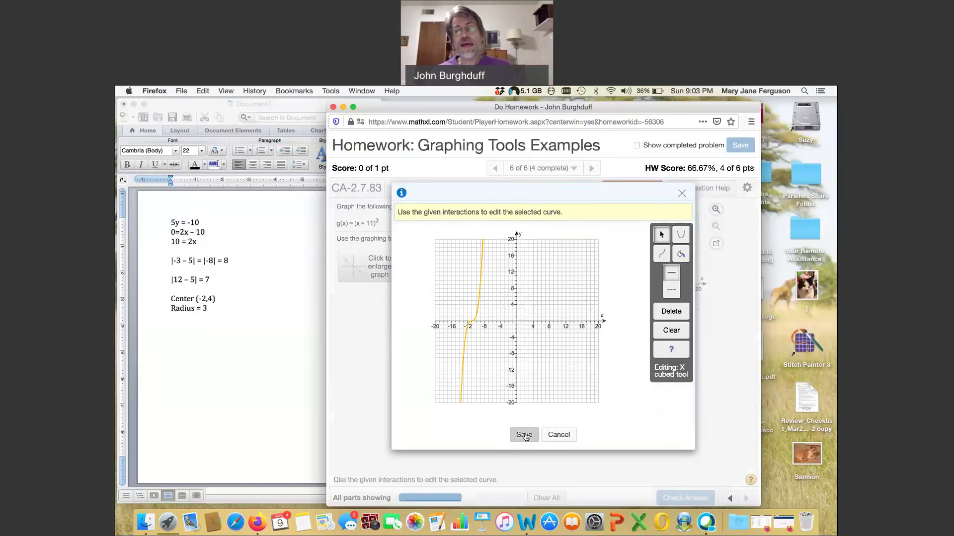
click(683, 497)
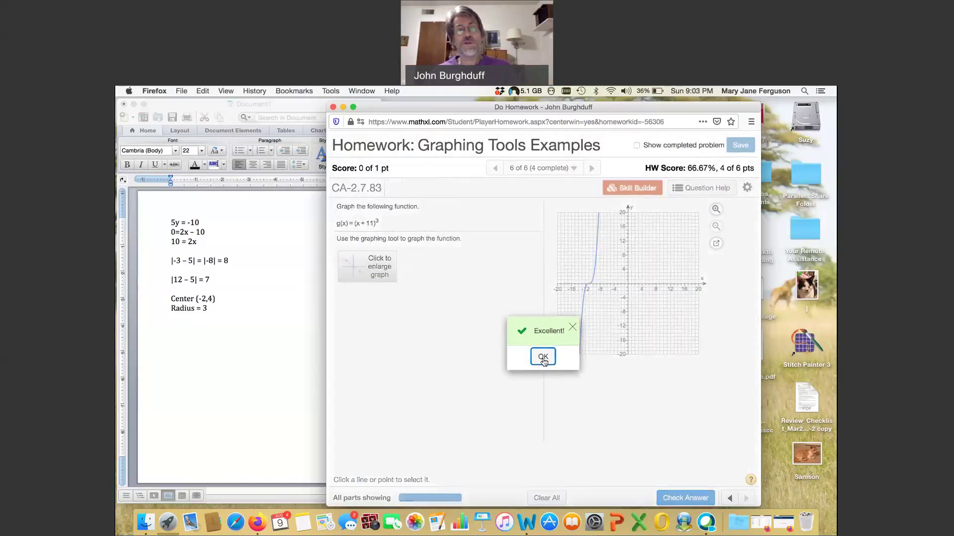
Dismiss the Excellent! feedback, leaving question CA-2.7.83 complete
click(542, 357)
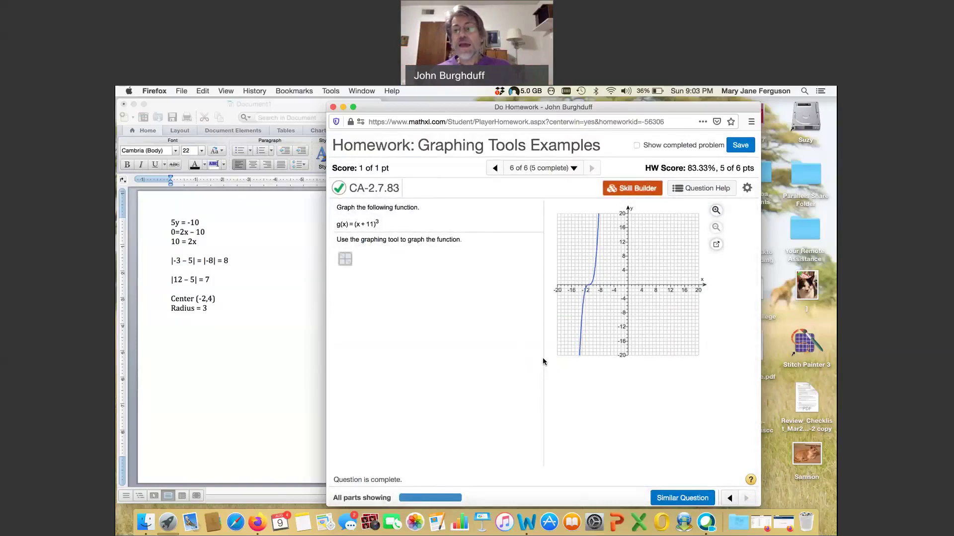